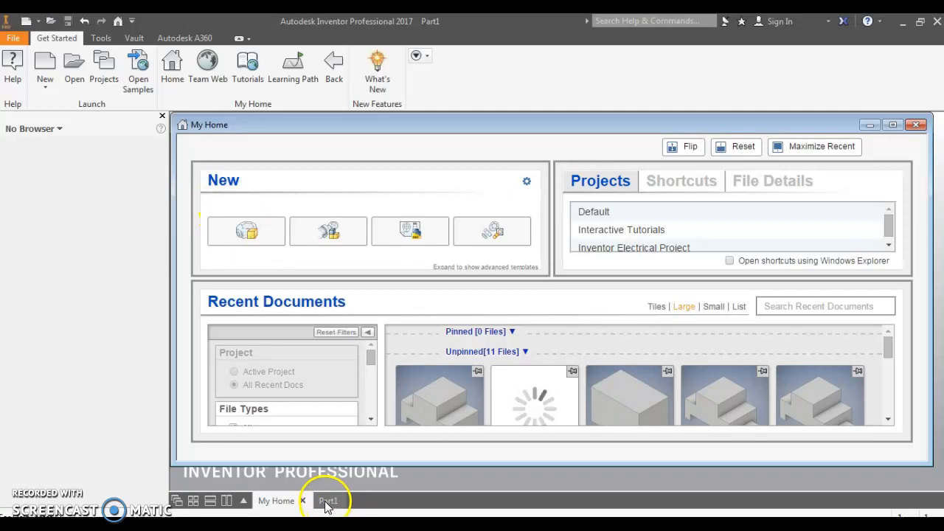
Switch to the Part1 document and start a 2D sketch on the front (XY) origin plane.
{"action": "mouse_move", "coordinate": [329, 503]}
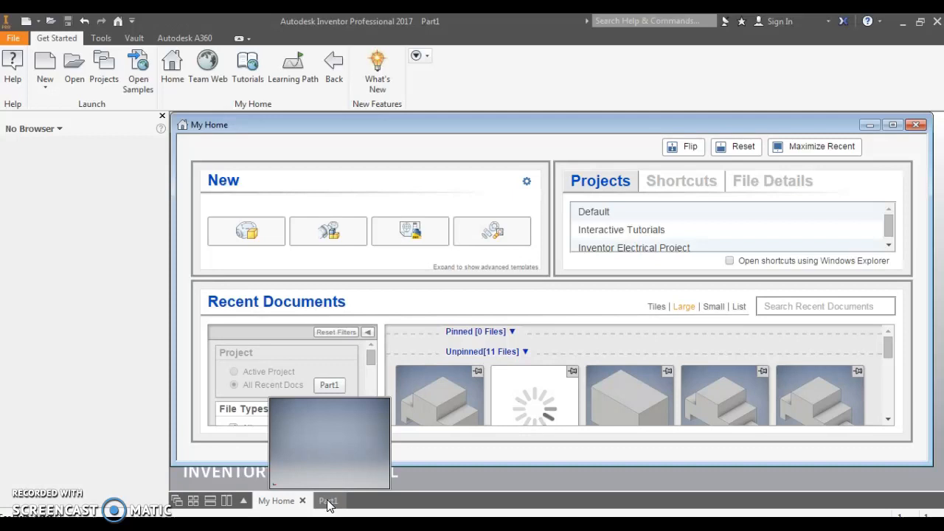
{"action": "left_click", "coordinate": [329, 501]}
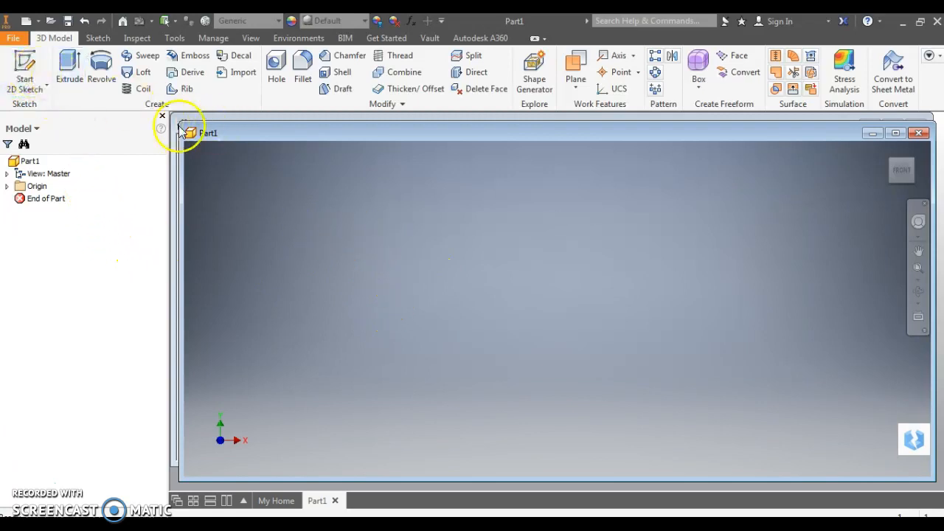
{"action": "left_click", "coordinate": [25, 87]}
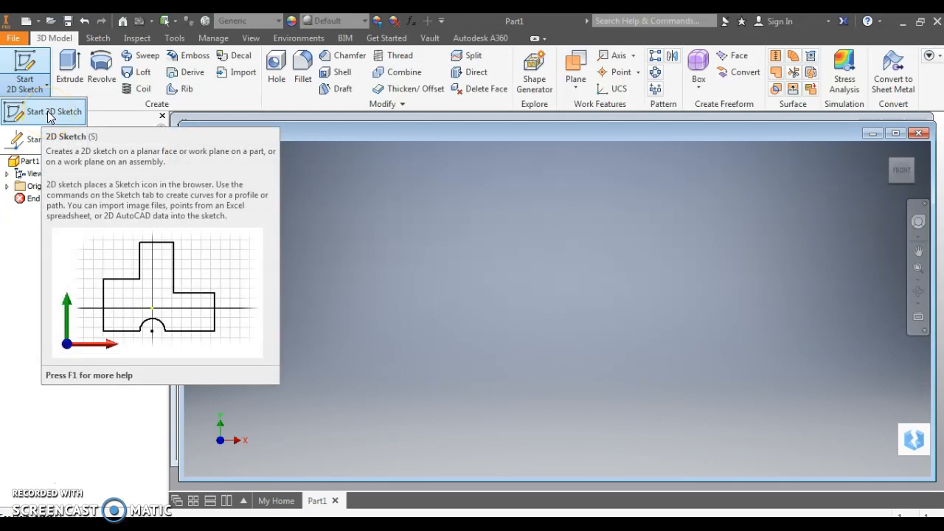
{"action": "left_click", "coordinate": [47, 112]}
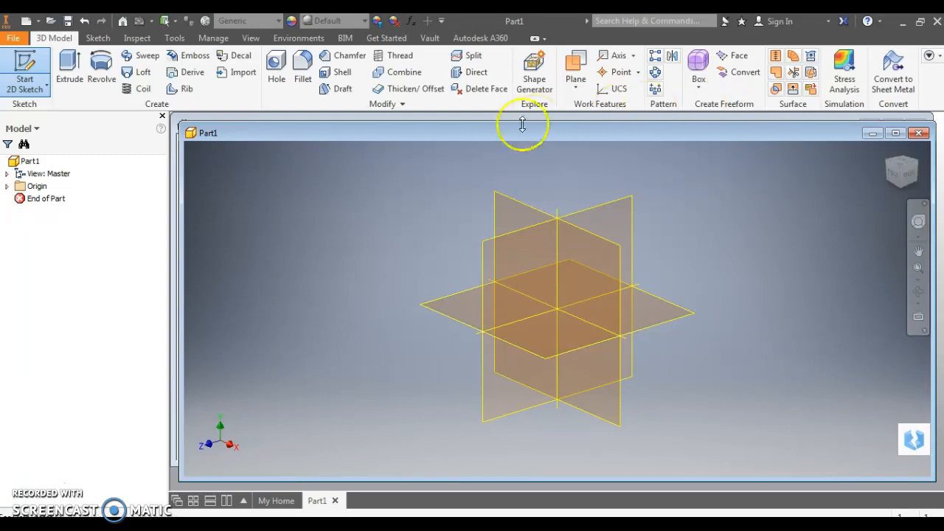
{"action": "left_click", "coordinate": [507, 209]}
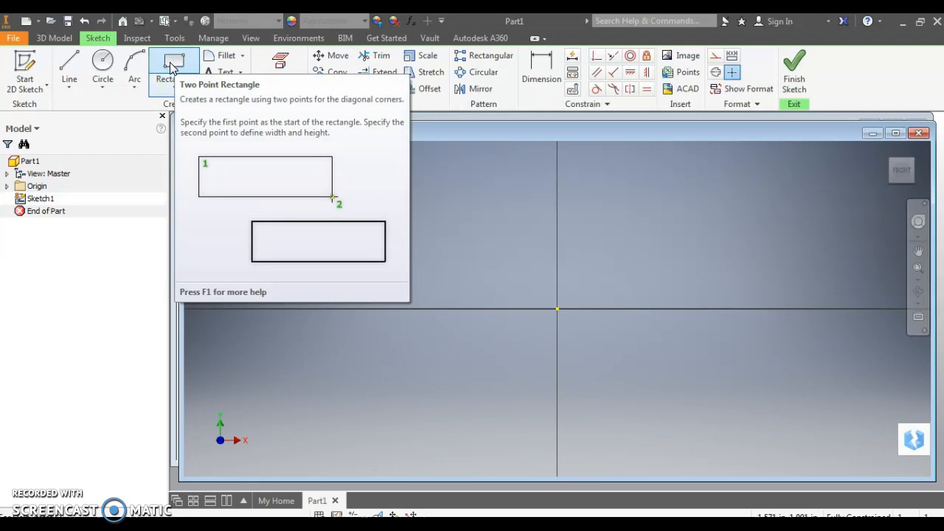
Draw a two-point rectangle about 0.35 in high from the origin, extending up and to the right.
{"action": "left_click", "coordinate": [174, 93]}
{"action": "left_click", "coordinate": [174, 90]}
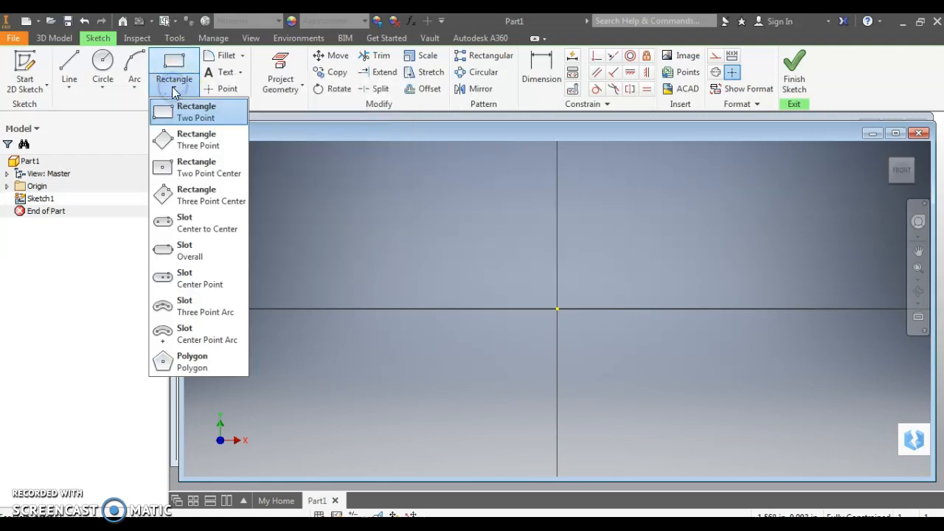
{"action": "left_click", "coordinate": [193, 116]}
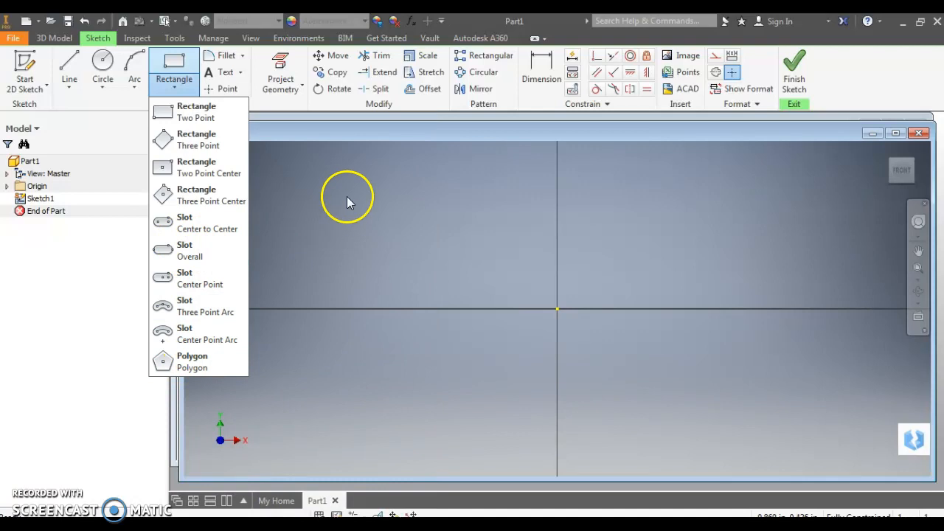
{"action": "left_click", "coordinate": [172, 65]}
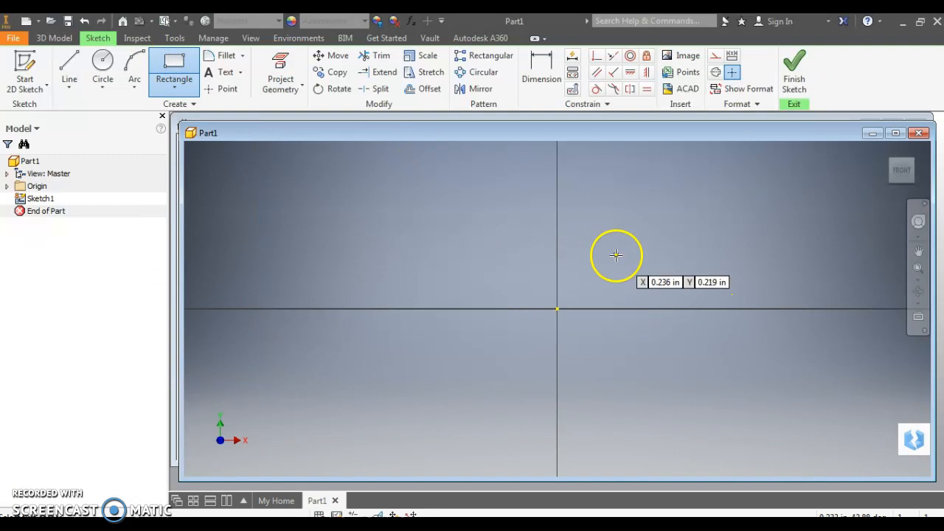
{"action": "left_click", "coordinate": [557, 310]}
{"action": "left_click", "coordinate": [679, 222]}
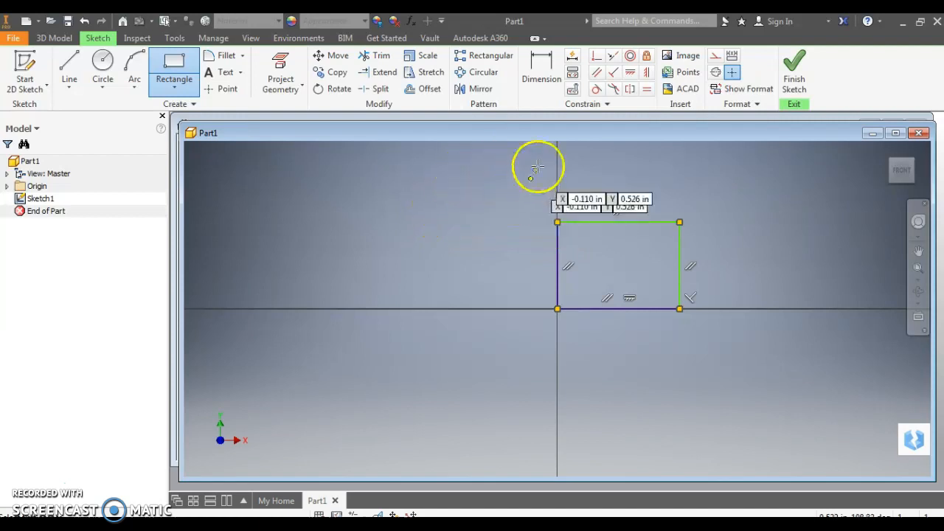
Dimension the rectangle's right vertical edge and set its height to 2.5 in.
{"action": "left_click", "coordinate": [541, 65]}
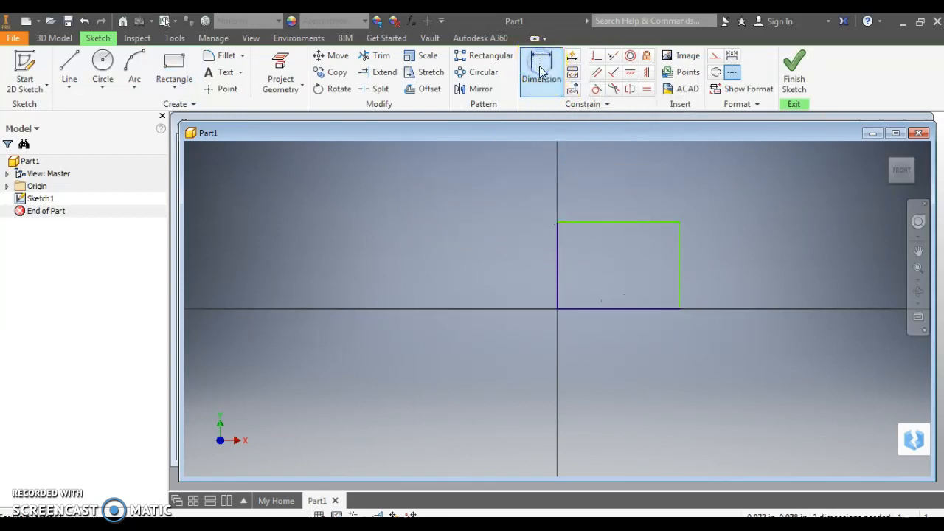
{"action": "left_click", "coordinate": [680, 253]}
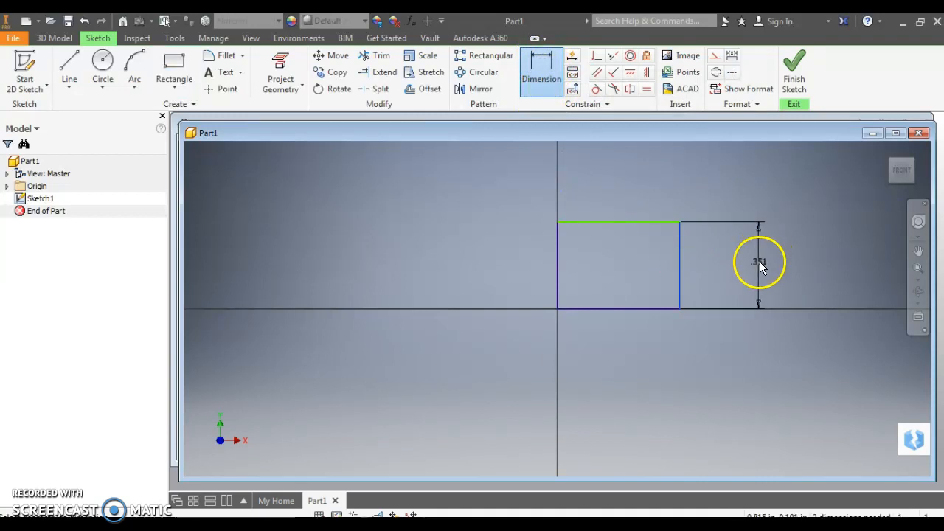
{"action": "left_click", "coordinate": [760, 263]}
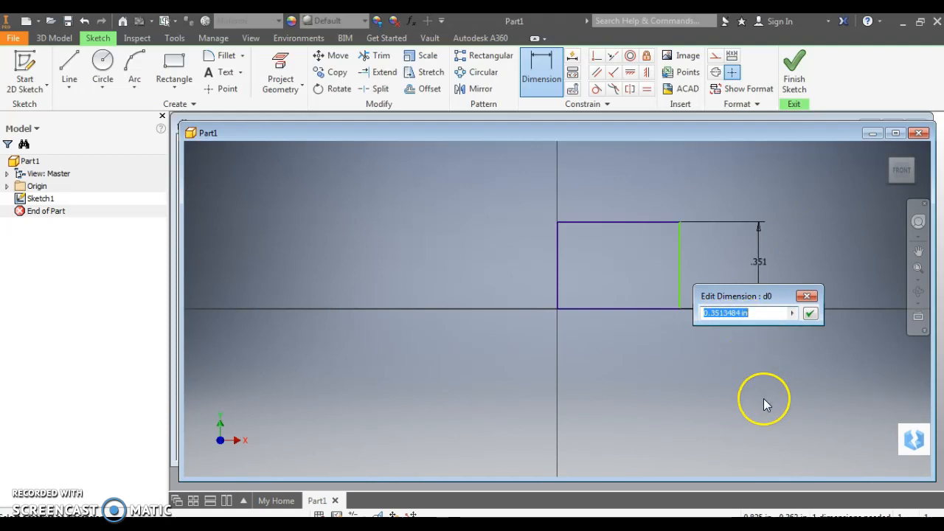
{"action": "type", "text": "2.5"}
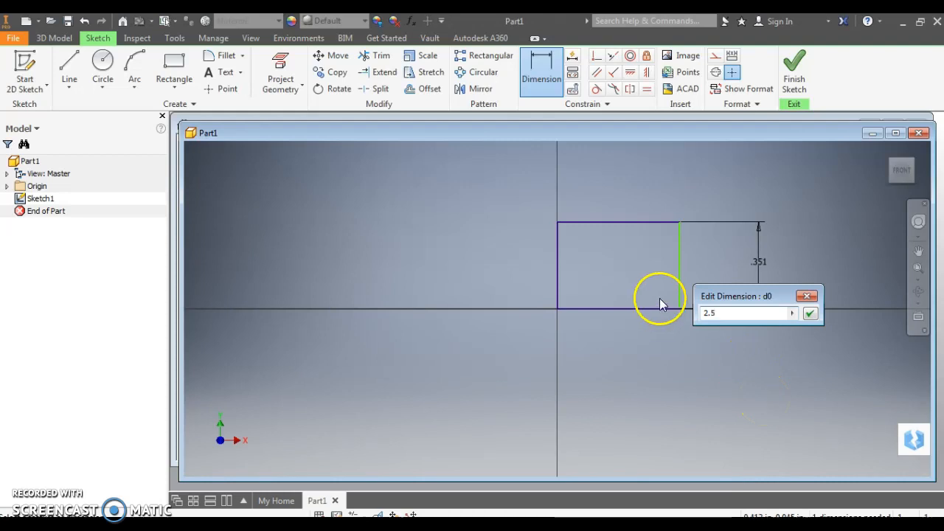
{"action": "left_click", "coordinate": [809, 314]}
{"action": "left_click", "coordinate": [809, 314]}
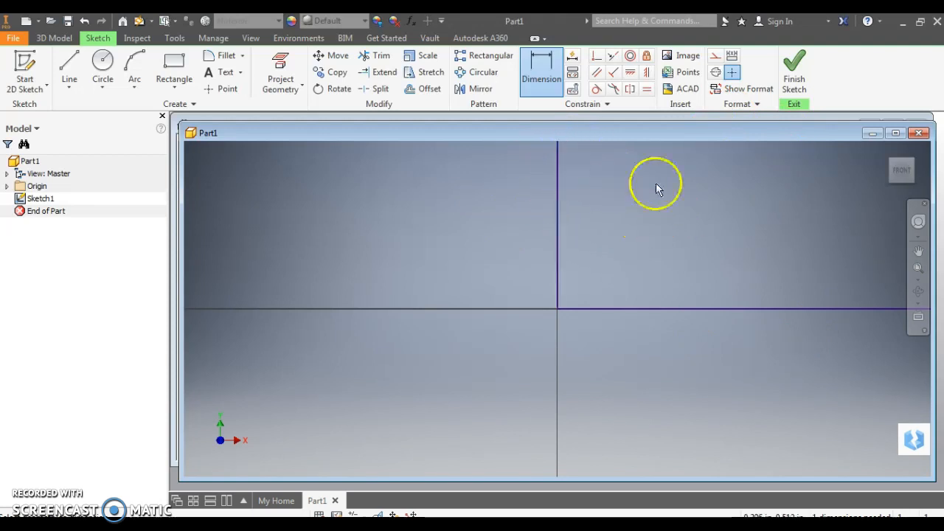
Dimension the rectangle's upper horizontal edge and set its width to 4 in.
{"action": "left_click", "coordinate": [899, 171]}
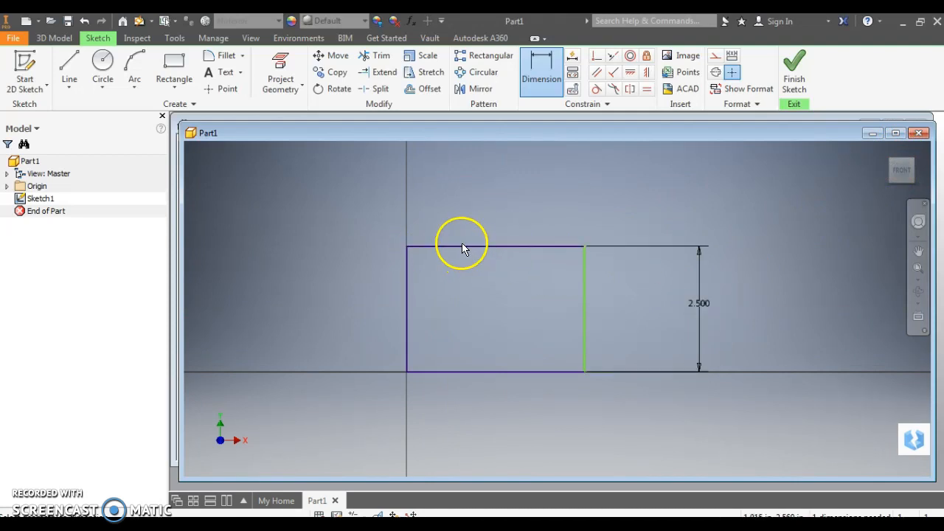
{"action": "left_click", "coordinate": [585, 299]}
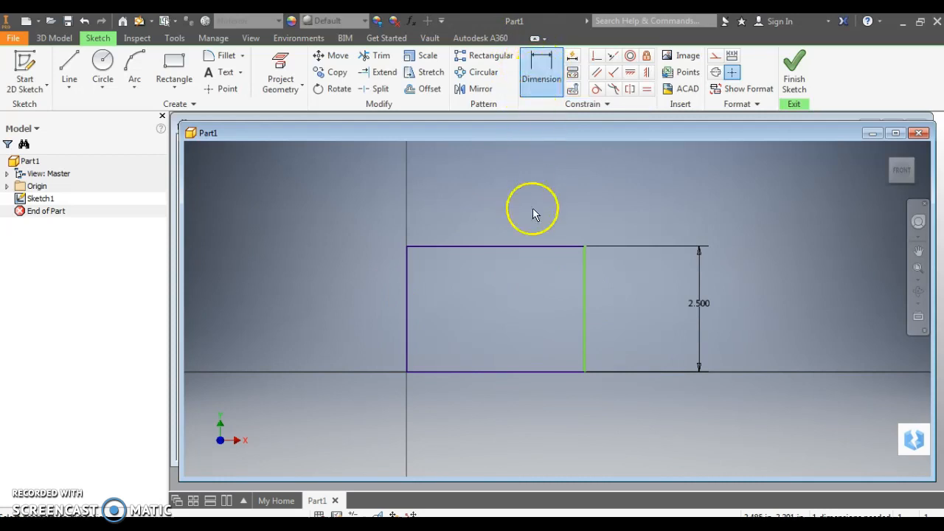
{"action": "left_click", "coordinate": [506, 250]}
{"action": "left_click", "coordinate": [495, 202]}
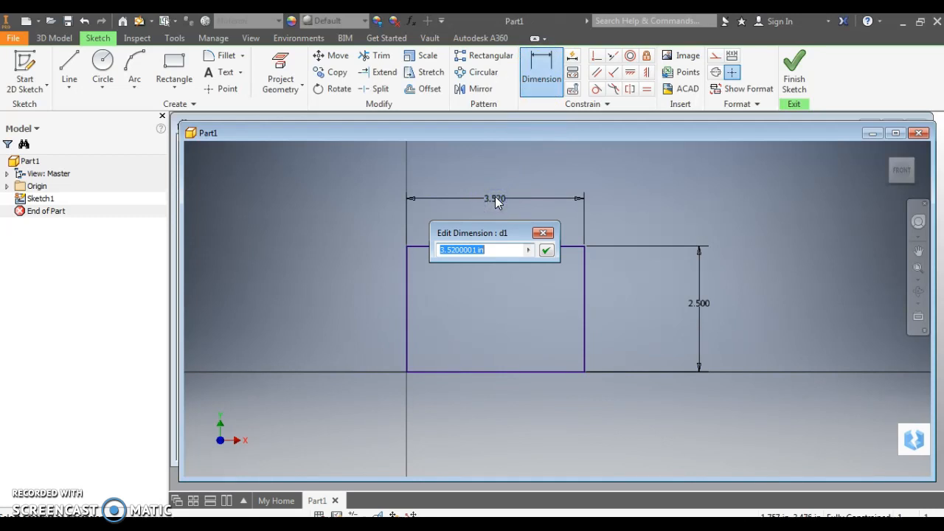
{"action": "left_click", "coordinate": [546, 250]}
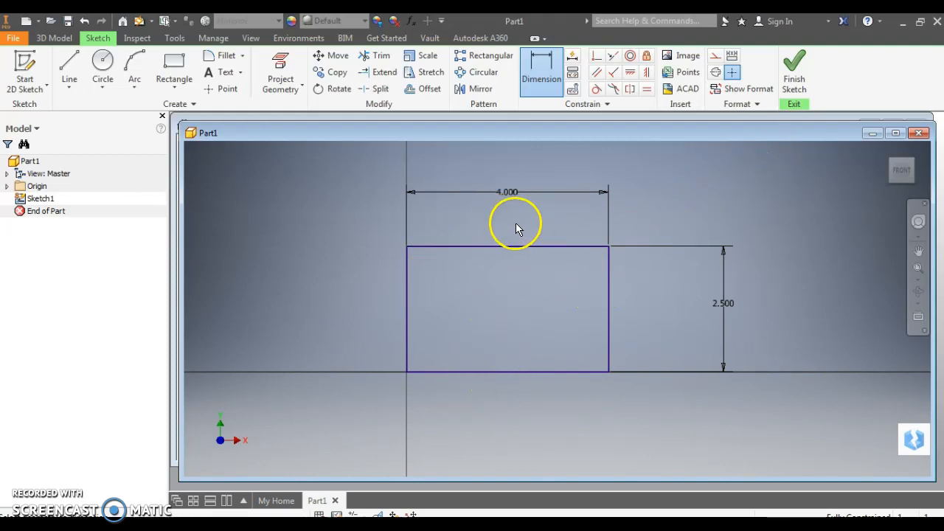
Finish the sketch and extrude the rectangle into a solid block with a distance of 2.5 in.
{"action": "left_click", "coordinate": [795, 65]}
{"action": "left_click", "coordinate": [783, 87]}
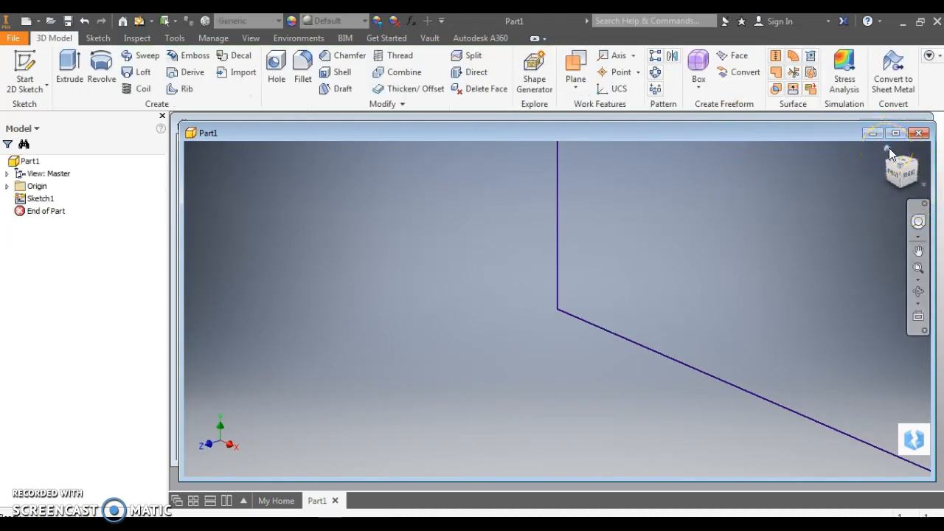
{"action": "left_click", "coordinate": [886, 147]}
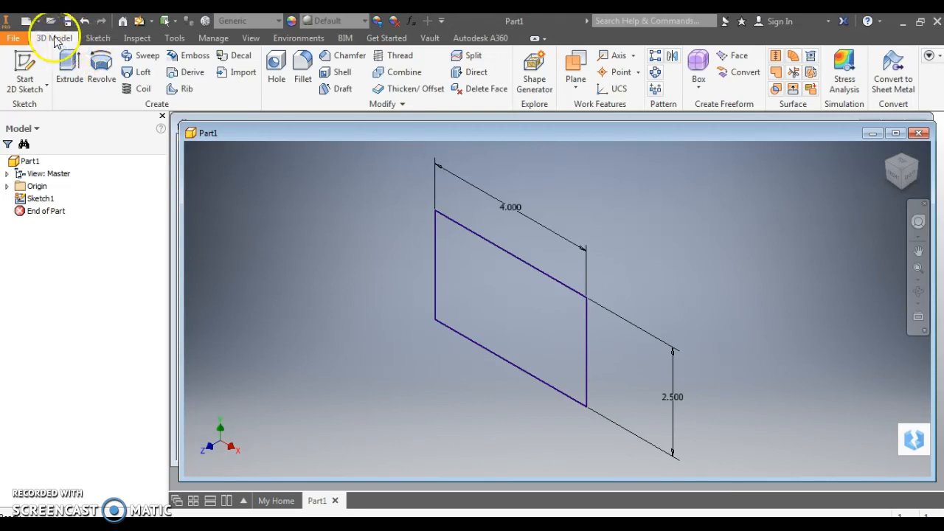
{"action": "left_click", "coordinate": [65, 69]}
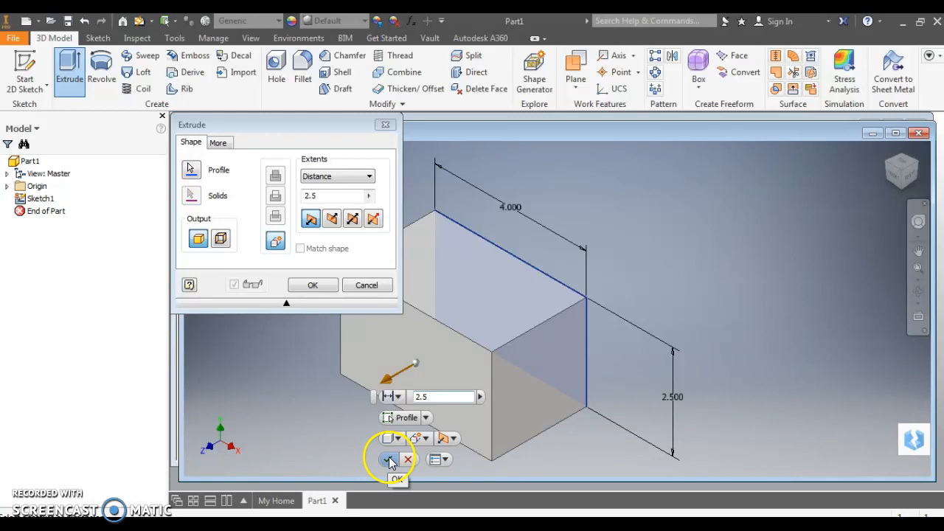
{"action": "left_click", "coordinate": [313, 285]}
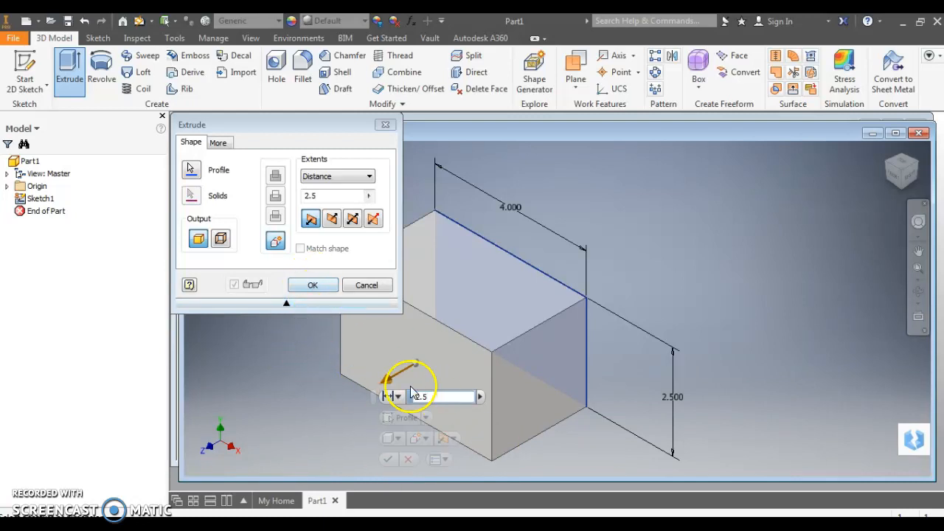
{"action": "left_click", "coordinate": [390, 460]}
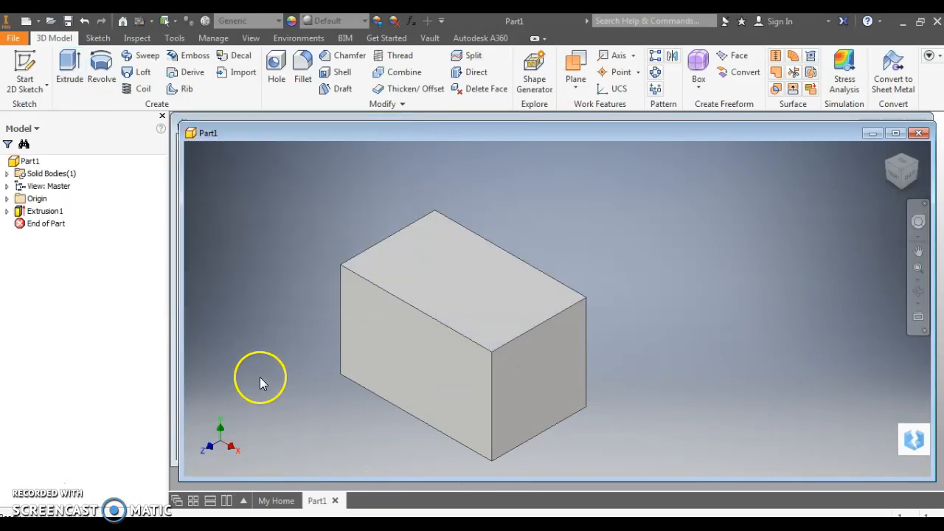
Start a new 2D sketch on the front face of the block.
{"action": "left_click", "coordinate": [887, 150]}
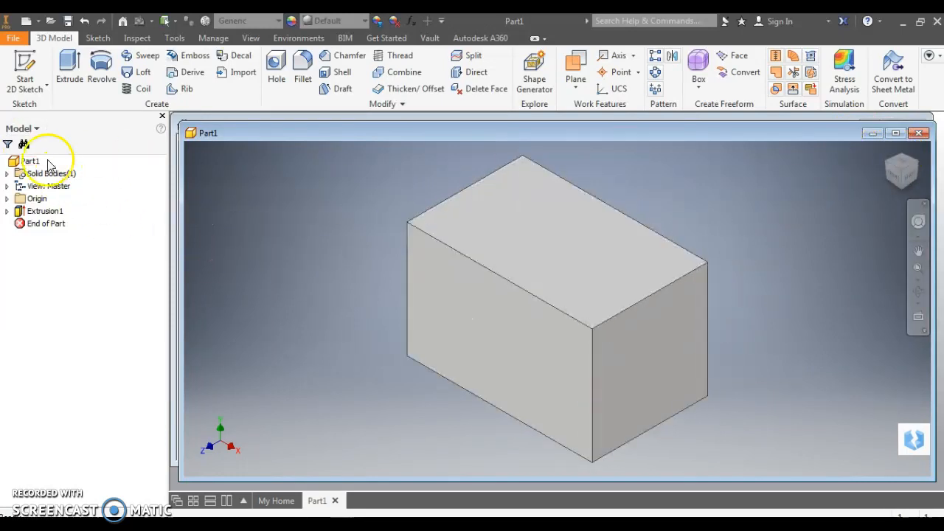
{"action": "left_click", "coordinate": [31, 89]}
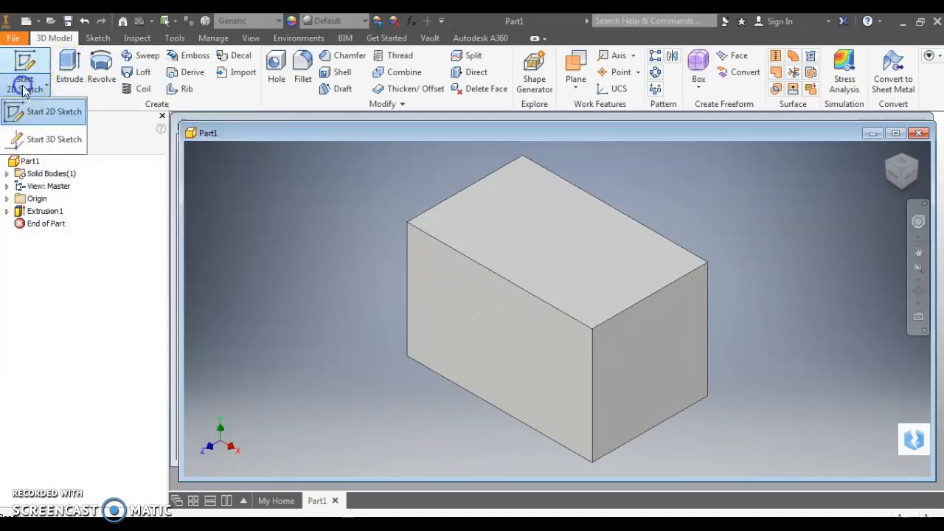
{"action": "left_click", "coordinate": [37, 114]}
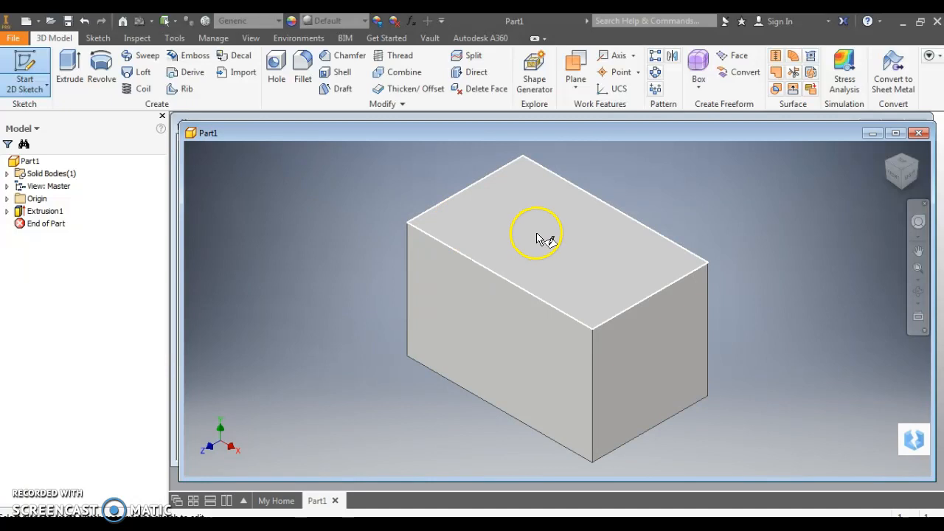
{"action": "left_click", "coordinate": [481, 315]}
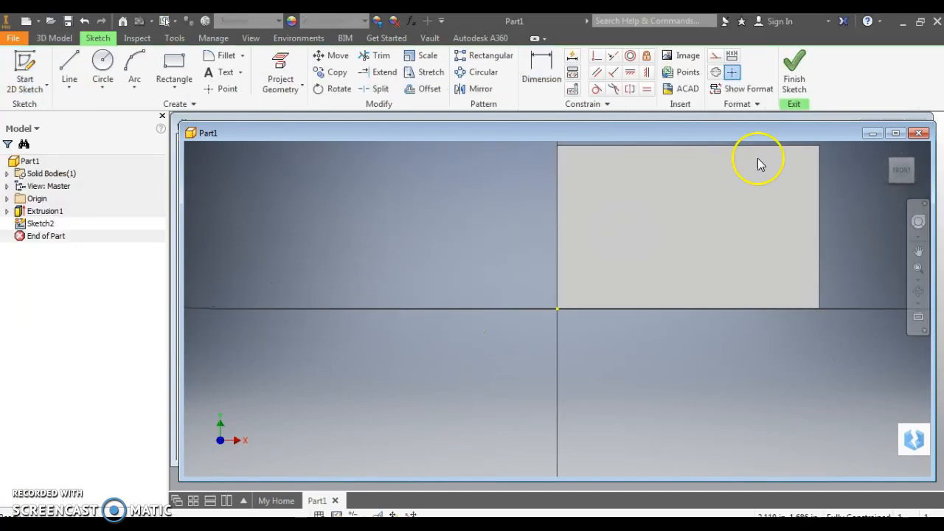
{"action": "left_click", "coordinate": [902, 174]}
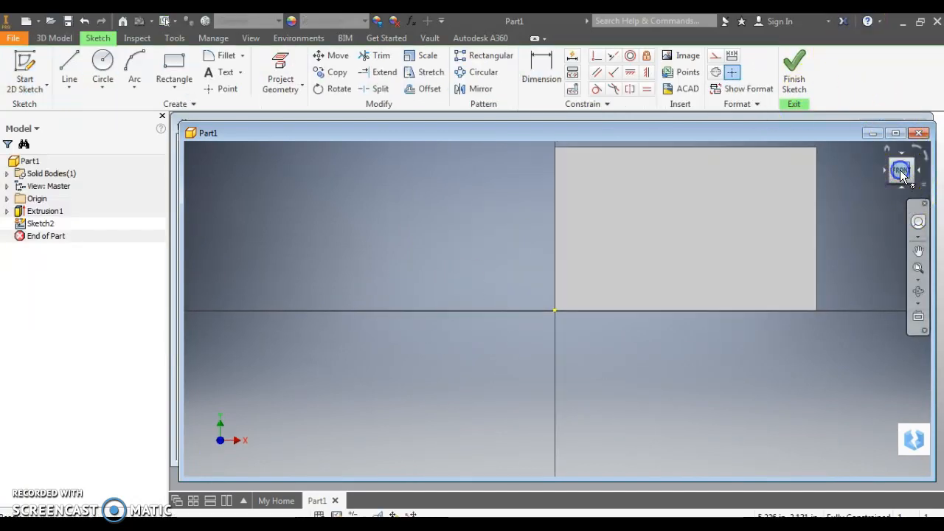
Draw two rectangles, each about 0.875 in high, in the upper-left and upper-right corners of the block's front face.
{"action": "left_click", "coordinate": [548, 95]}
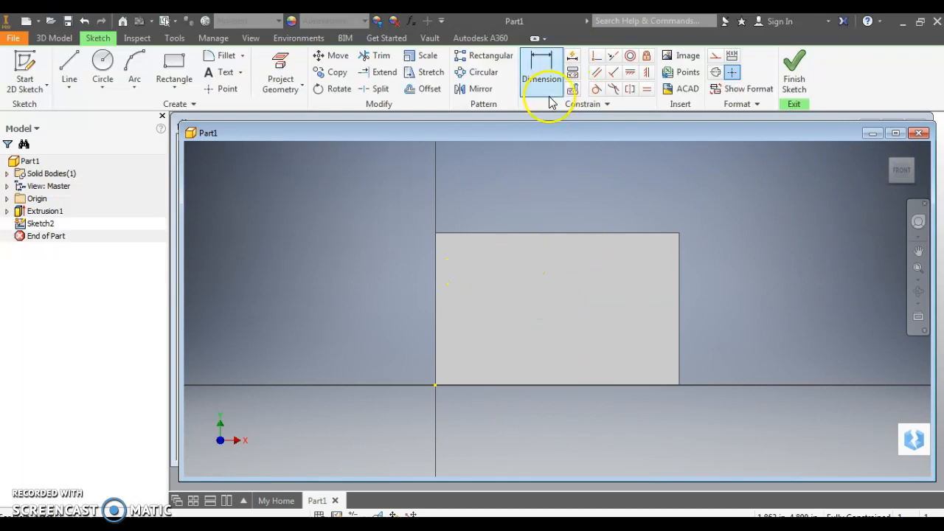
{"action": "left_click", "coordinate": [175, 66]}
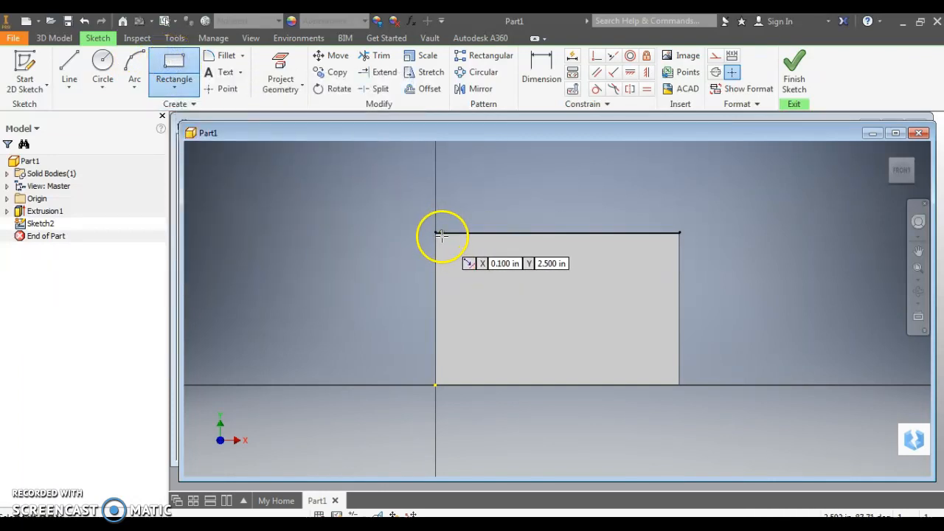
{"action": "left_click", "coordinate": [436, 233]}
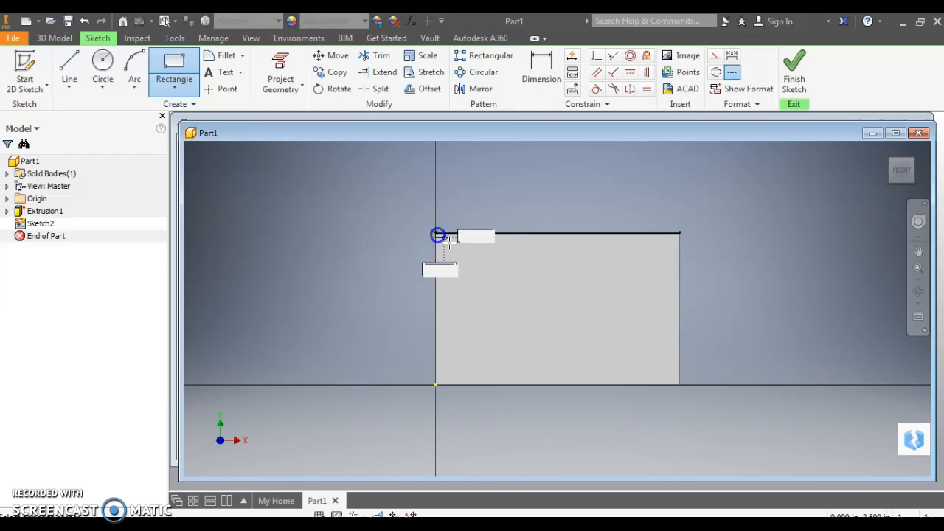
{"action": "left_click", "coordinate": [511, 286]}
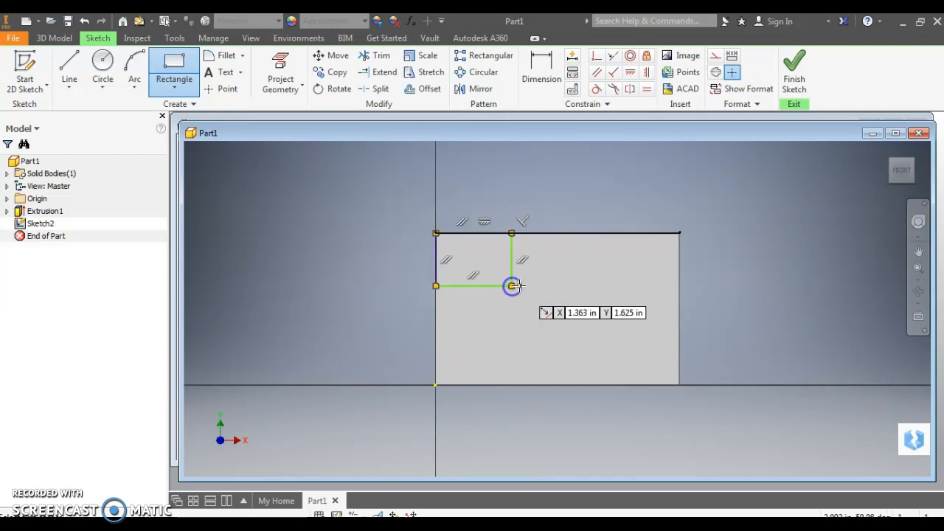
{"action": "left_click", "coordinate": [679, 233]}
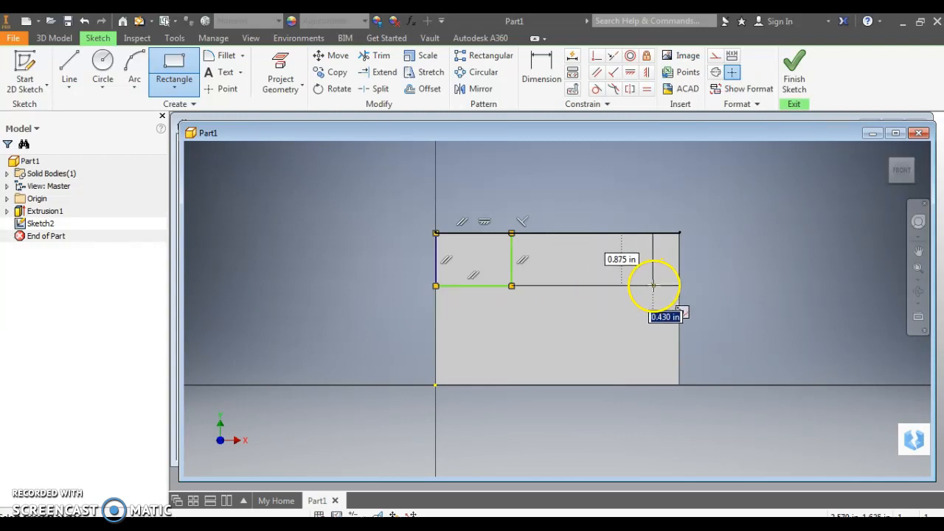
{"action": "left_click", "coordinate": [615, 286]}
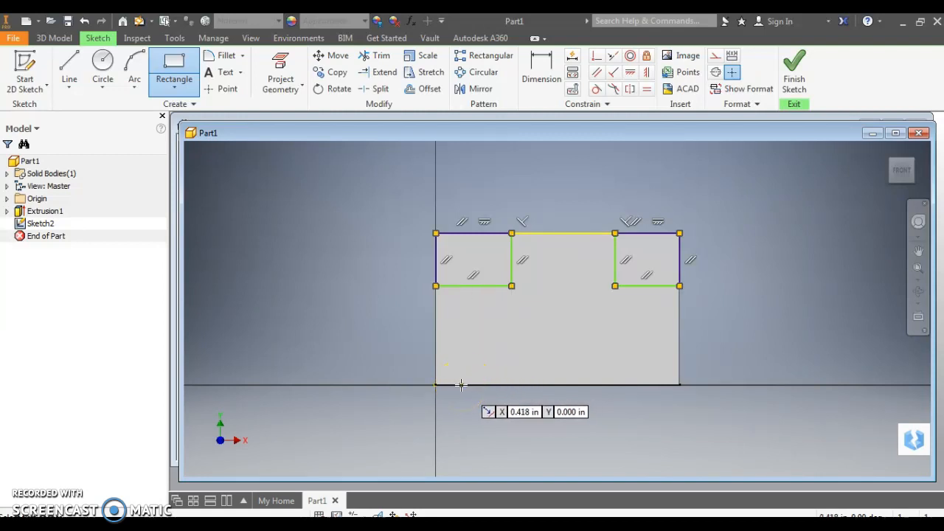
Draw a rectangle about 2.89 in wide and 0.76 in high on the bottom edge of the block's front face.
{"action": "left_click_drag", "start_coordinate": [461, 384], "coordinate": [655, 332]}
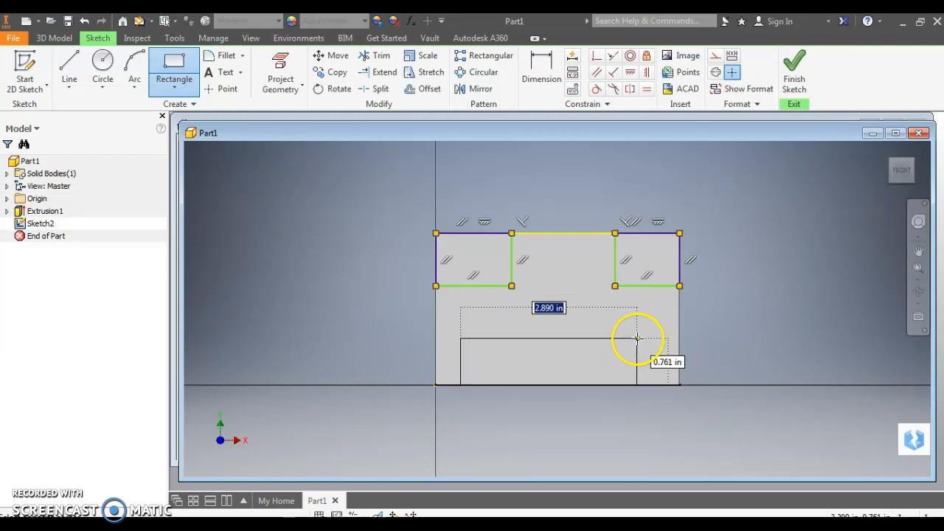
{"action": "left_click", "coordinate": [637, 339]}
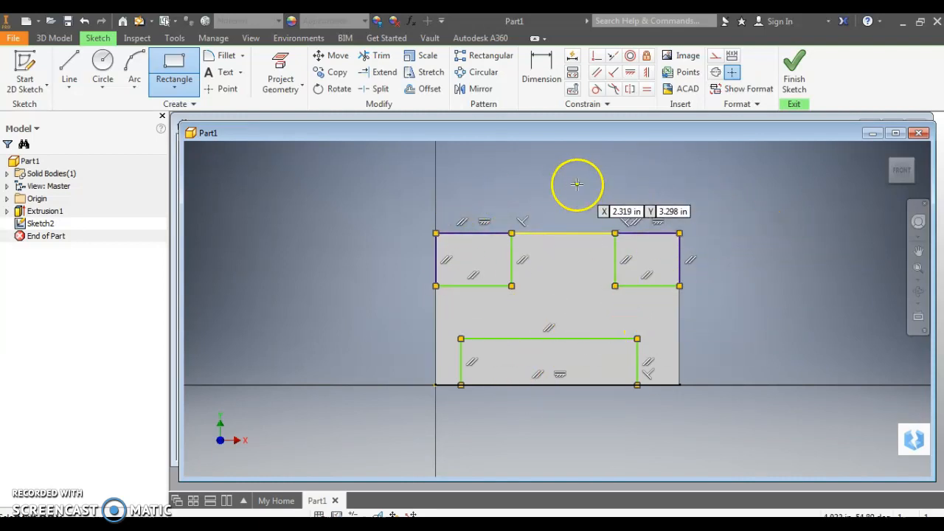
Dimension the upper-left rectangle's width above the block and set it to 1 in.
{"action": "left_click", "coordinate": [536, 68]}
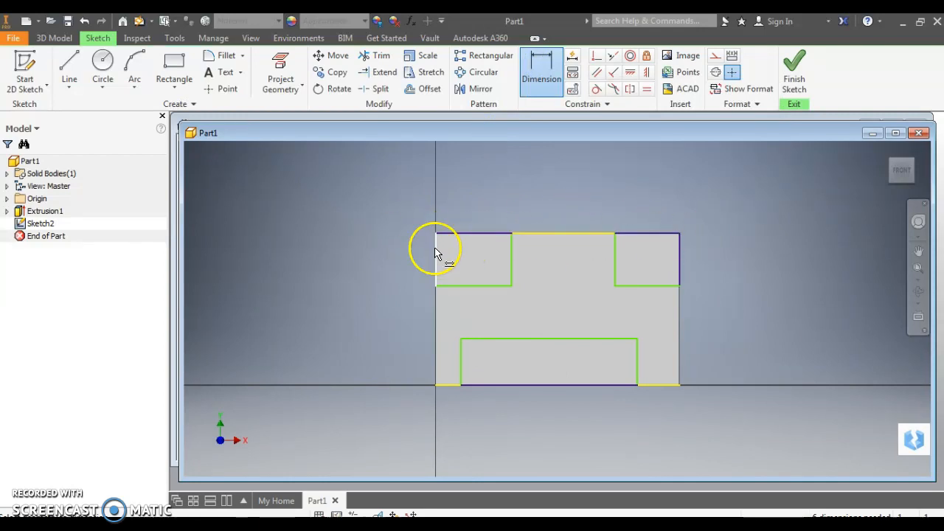
{"action": "left_click", "coordinate": [476, 286]}
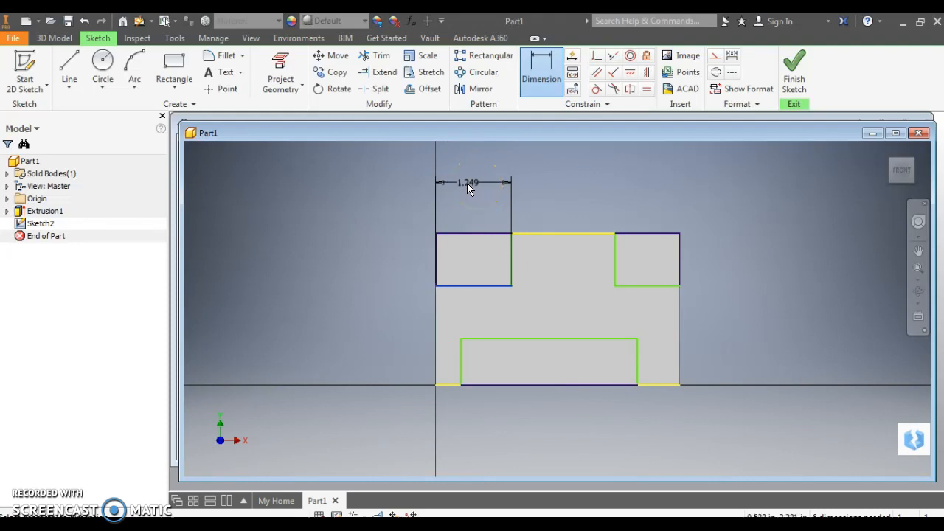
{"action": "left_click", "coordinate": [478, 181]}
{"action": "left_click_drag", "start_coordinate": [492, 181], "coordinate": [475, 182]}
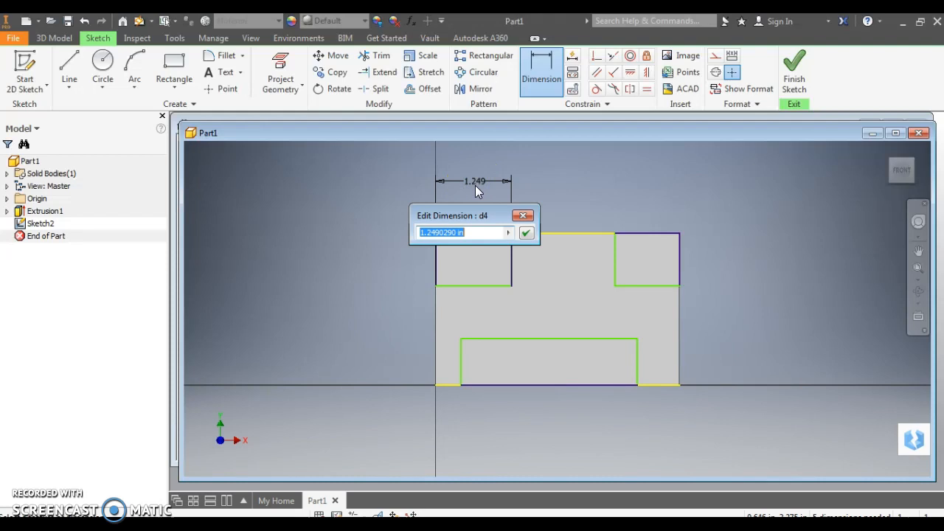
{"action": "type", "text": "1"}
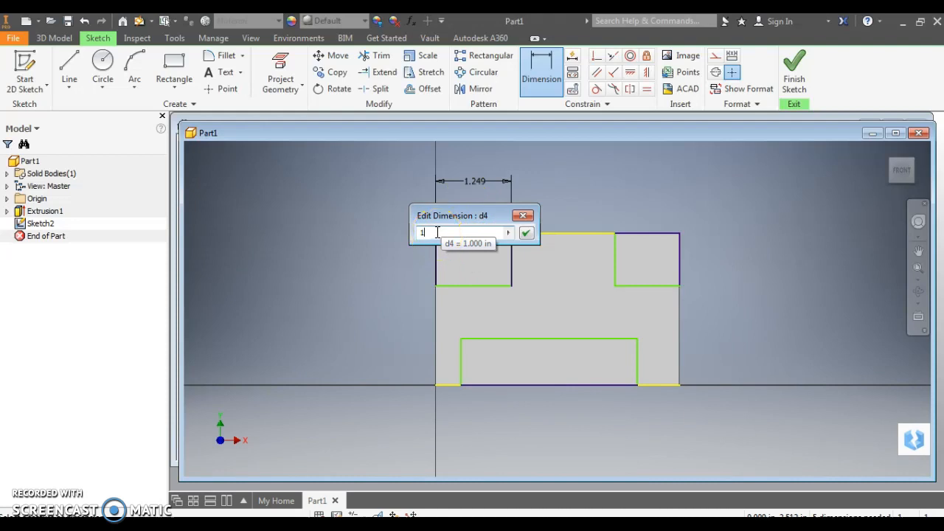
{"action": "left_click", "coordinate": [525, 232]}
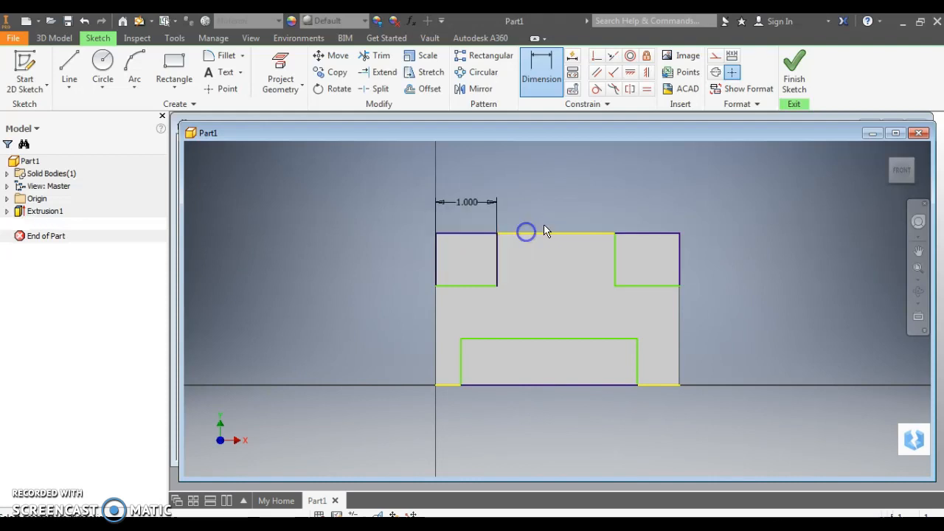
Dimension the upper-right rectangle's width above the block and set it to 1 in.
{"action": "left_click", "coordinate": [649, 288]}
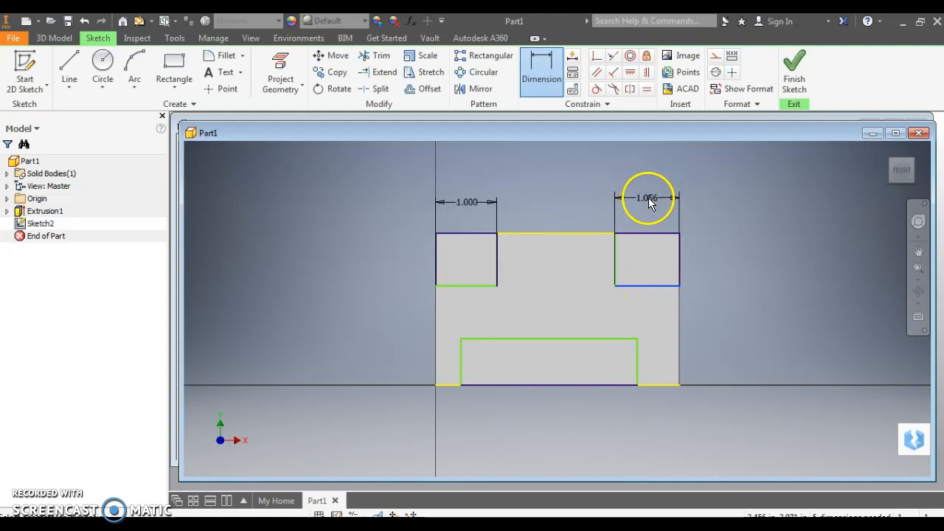
{"action": "left_click", "coordinate": [649, 198]}
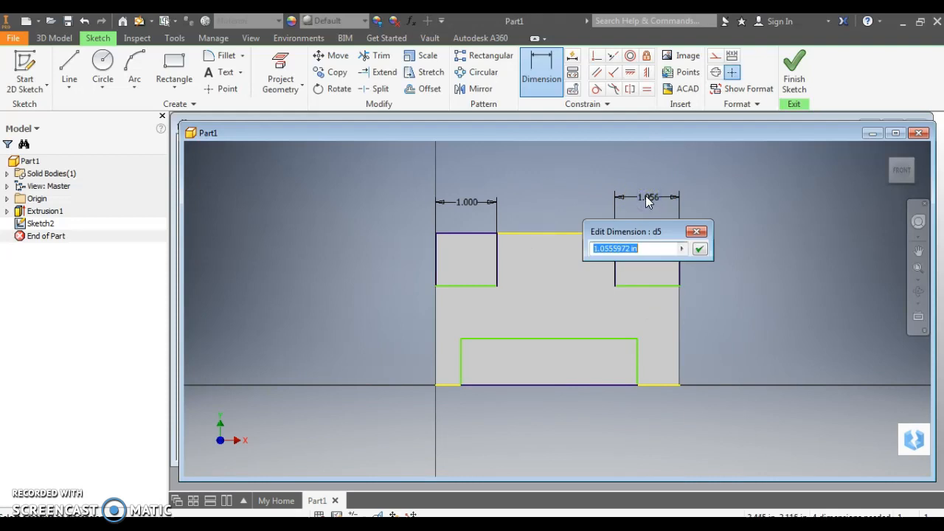
{"action": "left_click", "coordinate": [699, 249]}
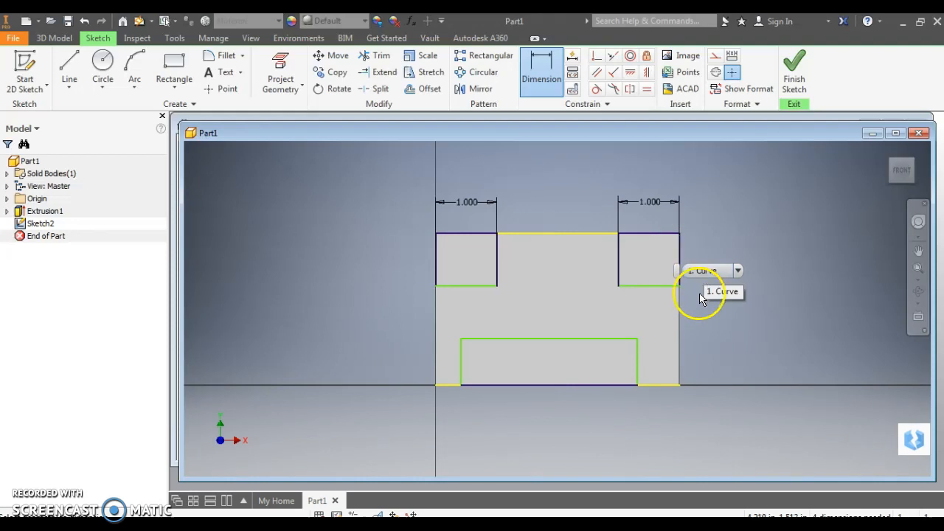
Dimension the upper-right rectangle's height beside the block and set it to 1 in.
{"action": "left_click", "coordinate": [619, 262]}
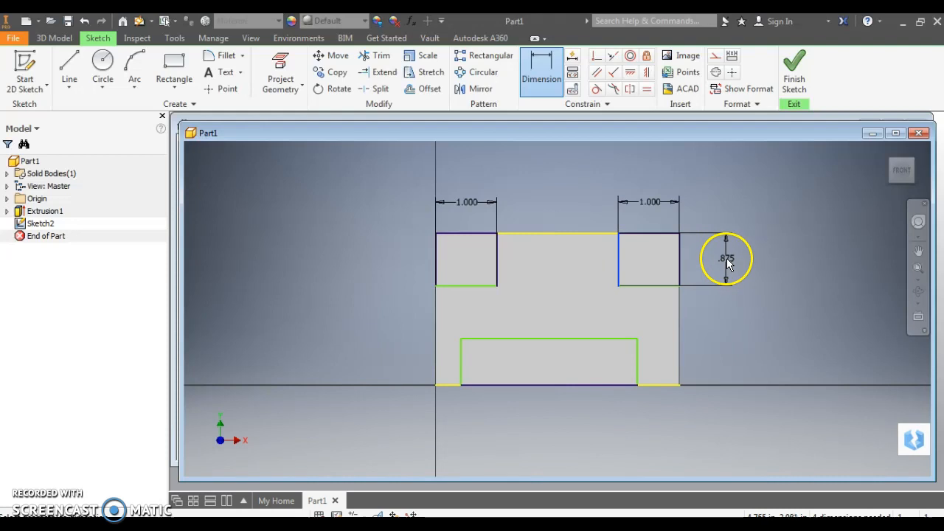
{"action": "left_click", "coordinate": [726, 260]}
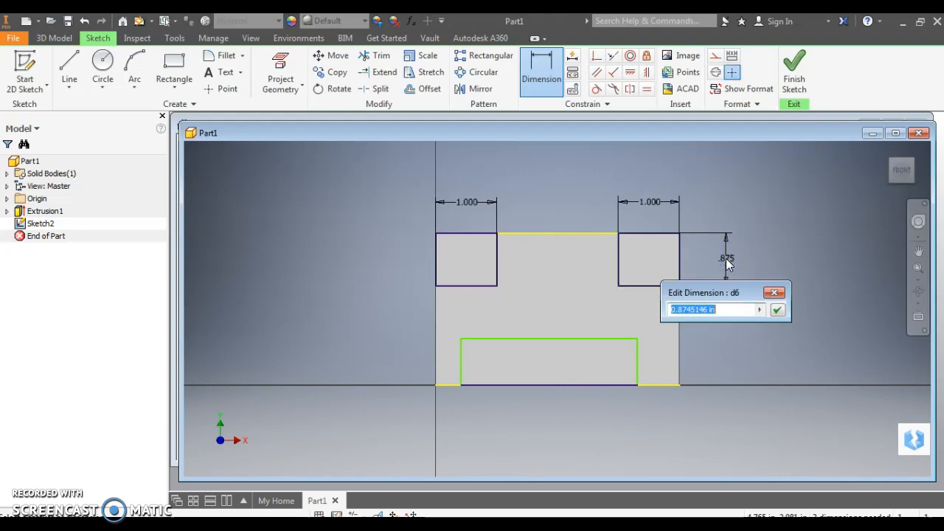
{"action": "type", "text": "1"}
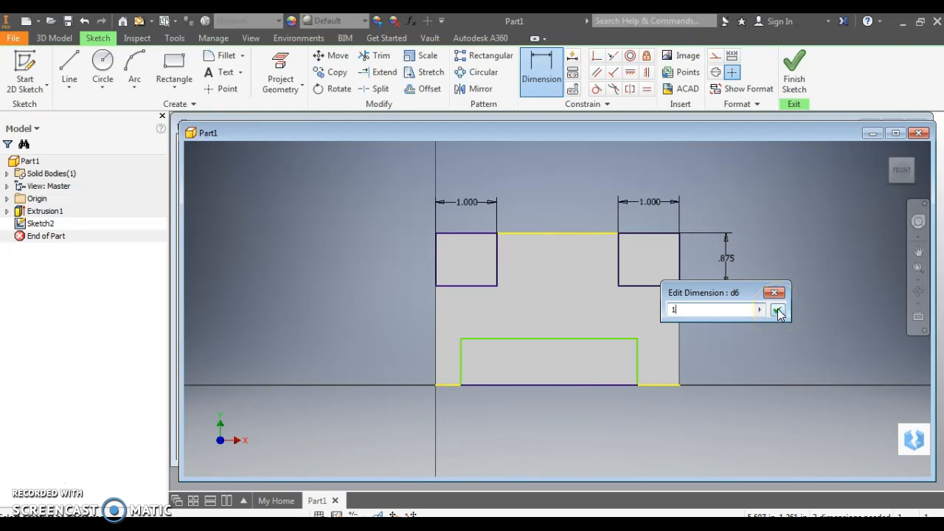
{"action": "left_click", "coordinate": [778, 311]}
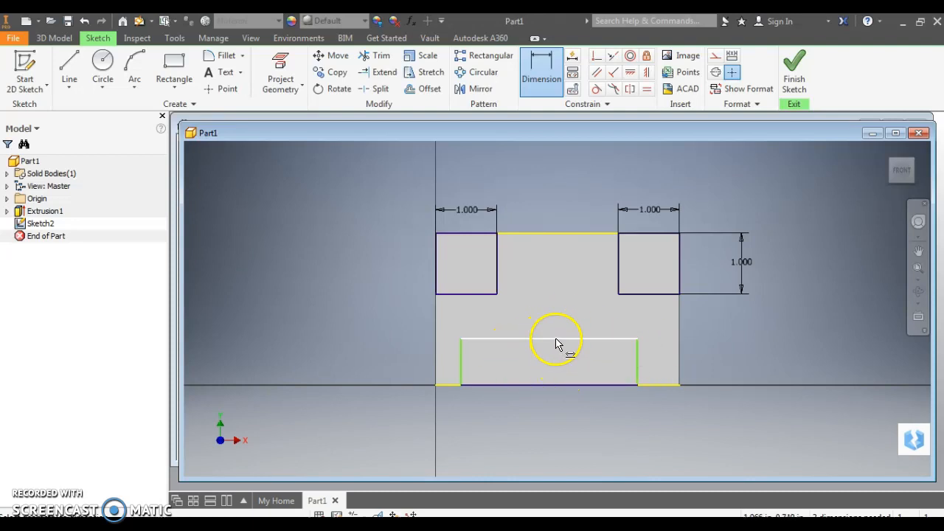
Dimension the gap between the block's left edge and the bottom rectangle's left side and set it to .5 in.
{"action": "left_click", "coordinate": [461, 361]}
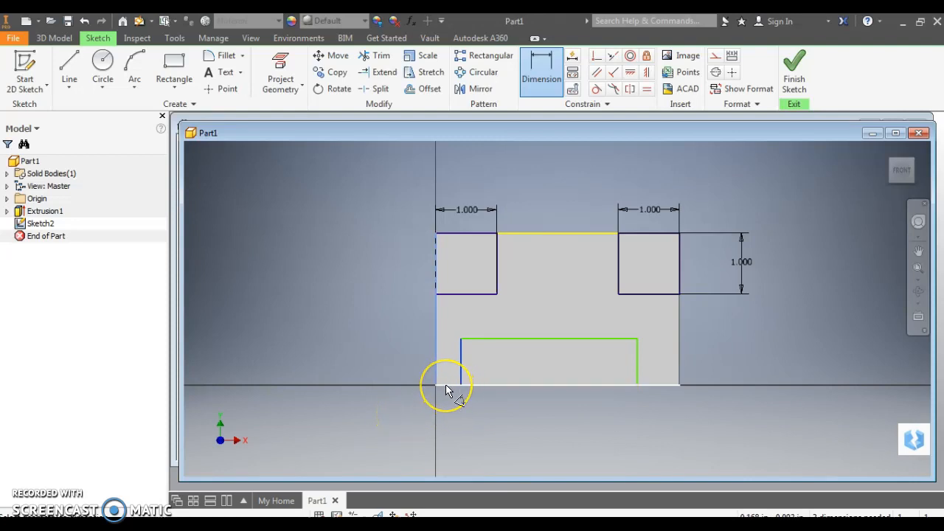
{"action": "left_click", "coordinate": [469, 409]}
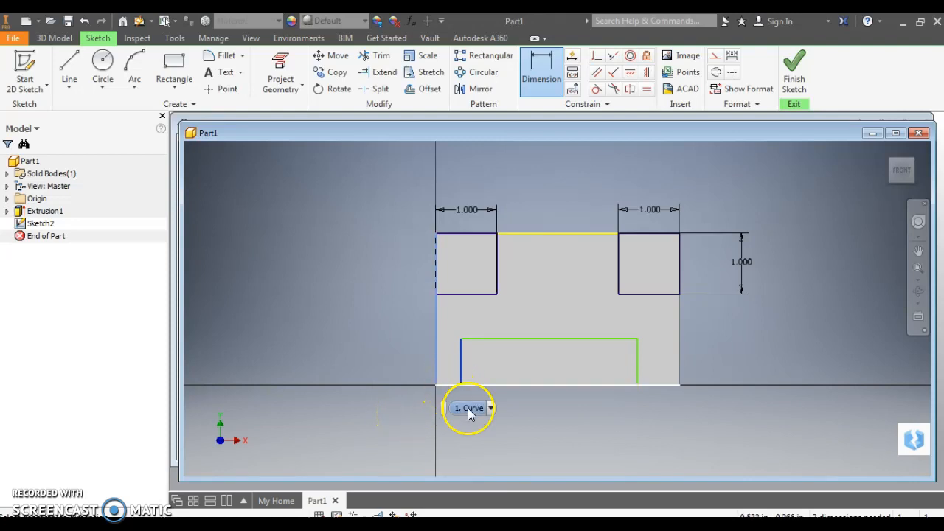
{"action": "left_click", "coordinate": [469, 410]}
{"action": "left_click", "coordinate": [396, 421]}
{"action": "left_click_drag", "start_coordinate": [396, 424], "coordinate": [431, 355]}
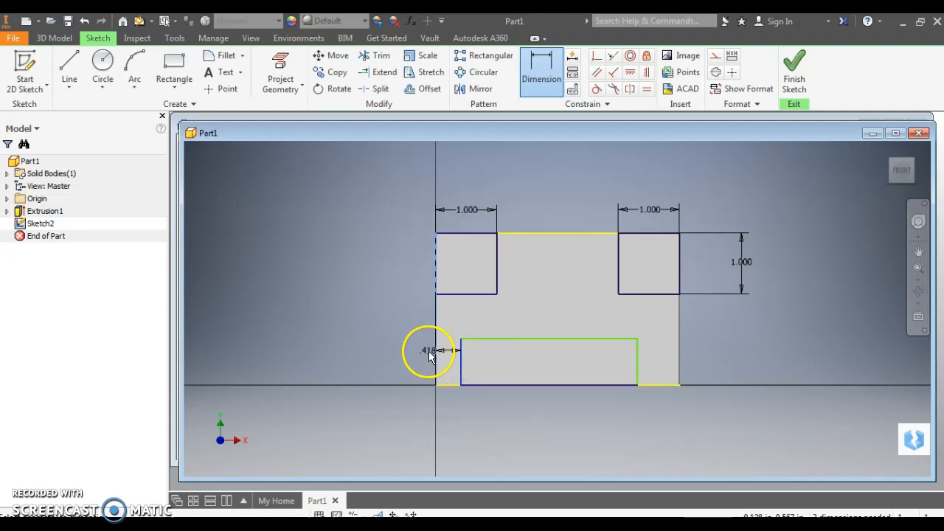
{"action": "left_click", "coordinate": [390, 416]}
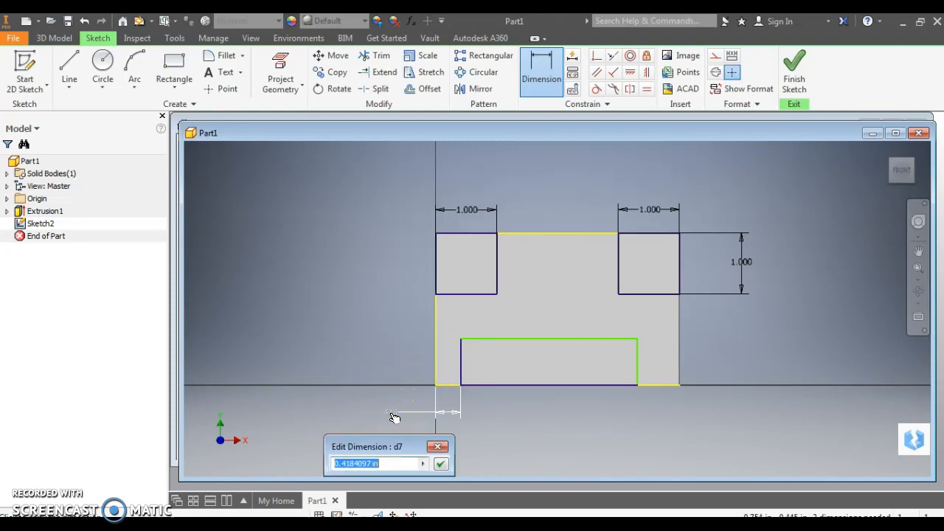
{"action": "type", "text": ".5"}
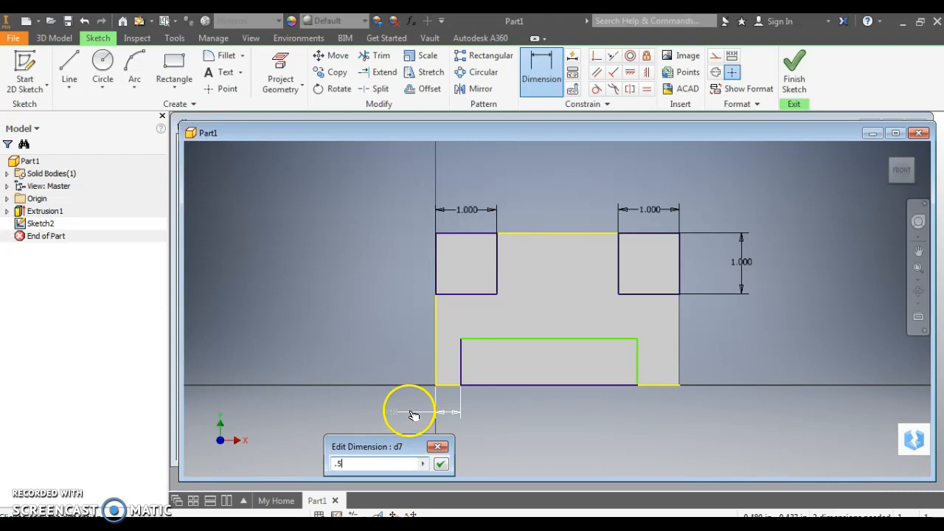
{"action": "left_click", "coordinate": [440, 463]}
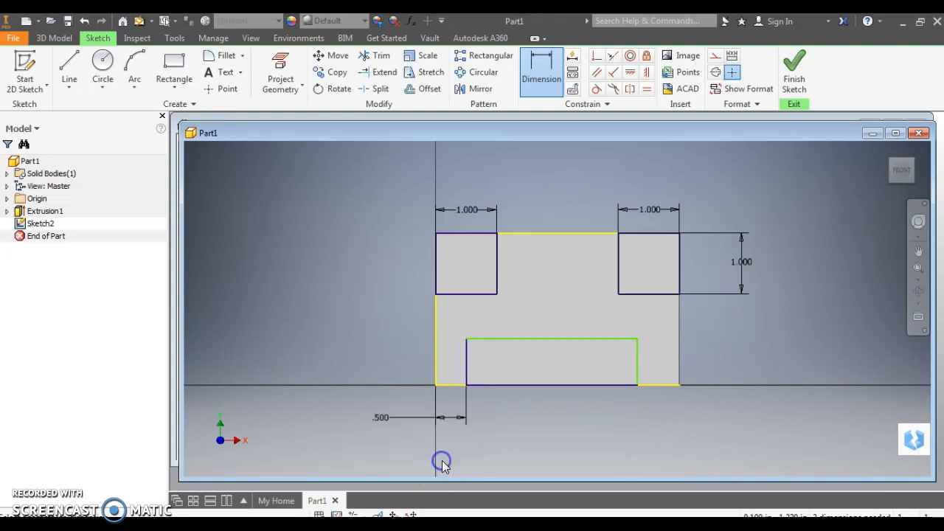
Dimension the gap between the bottom rectangle's right side and the block's right edge and set it to .5 in.
{"action": "left_click", "coordinate": [639, 363]}
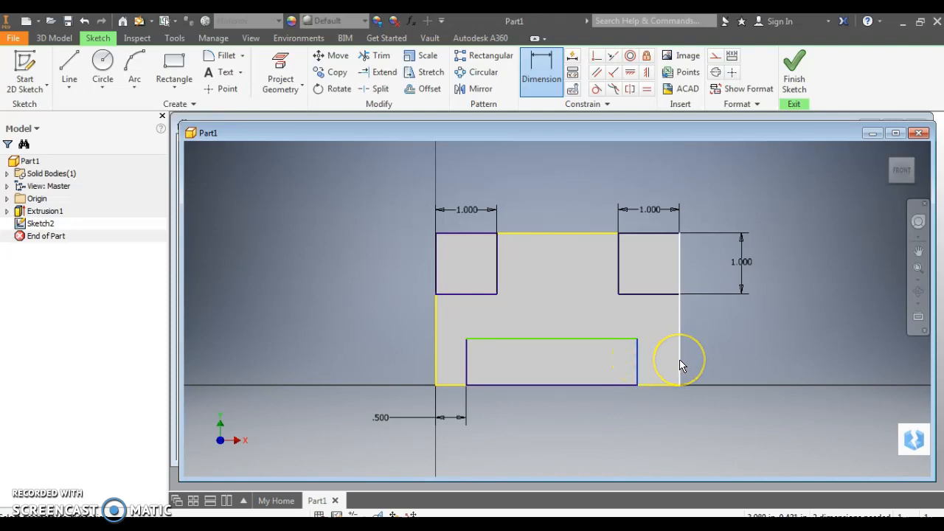
{"action": "left_click", "coordinate": [679, 361]}
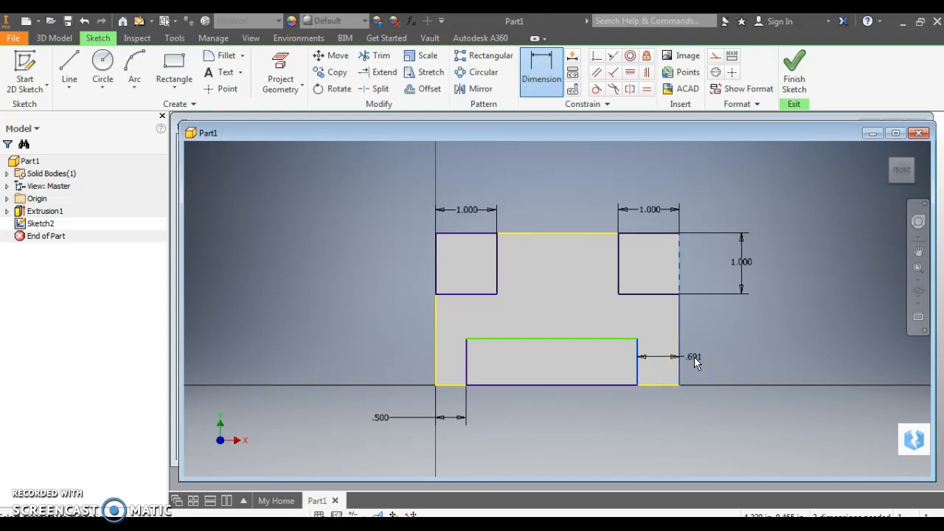
{"action": "left_click_drag", "start_coordinate": [693, 359], "coordinate": [659, 413]}
{"action": "left_click_drag", "start_coordinate": [658, 421], "coordinate": [707, 420]}
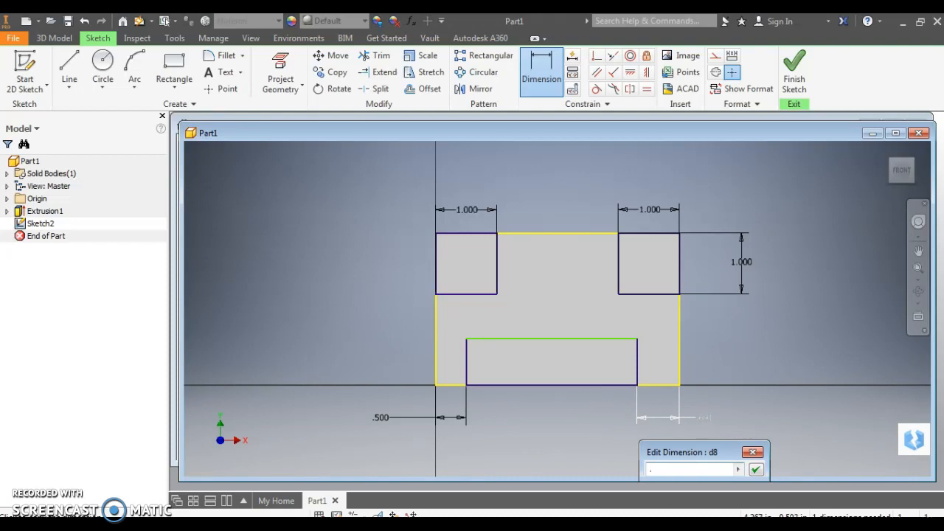
{"action": "type", "text": ".5"}
{"action": "left_click", "coordinate": [755, 469]}
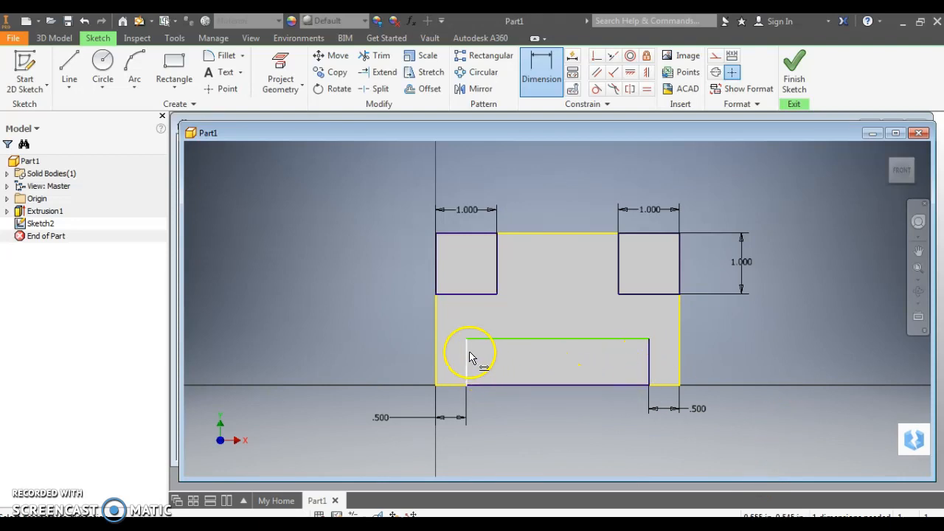
Dimension the bottom rectangle's height beside the block and set it to .5 in.
{"action": "left_click", "coordinate": [534, 340]}
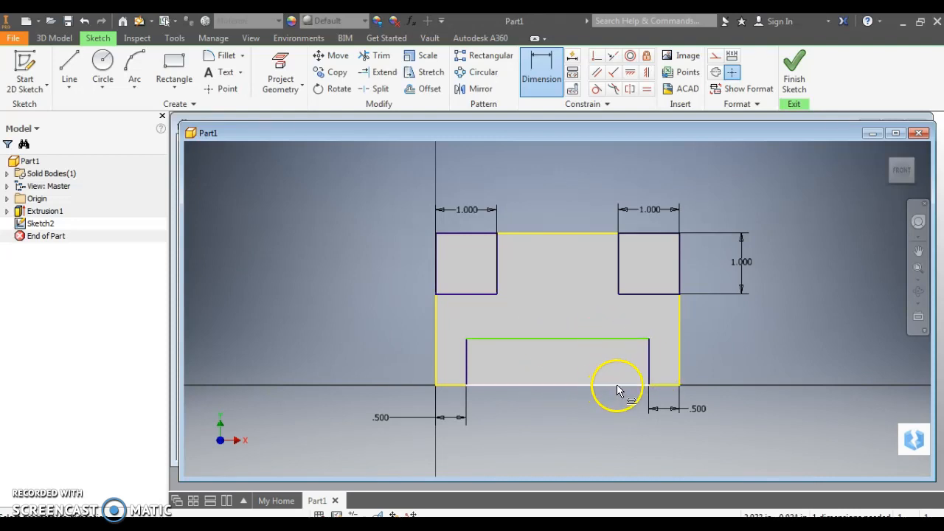
{"action": "left_click", "coordinate": [650, 361]}
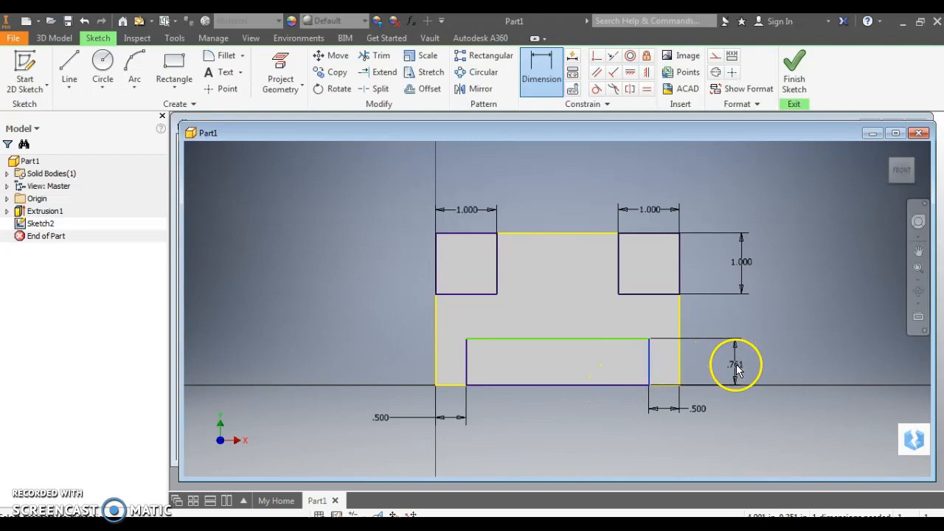
{"action": "left_click", "coordinate": [742, 362]}
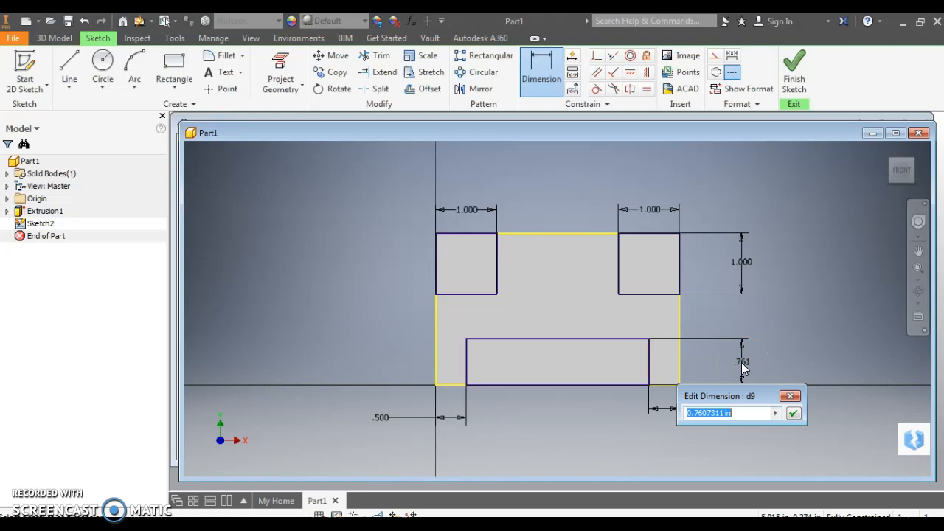
{"action": "type", "text": ".5"}
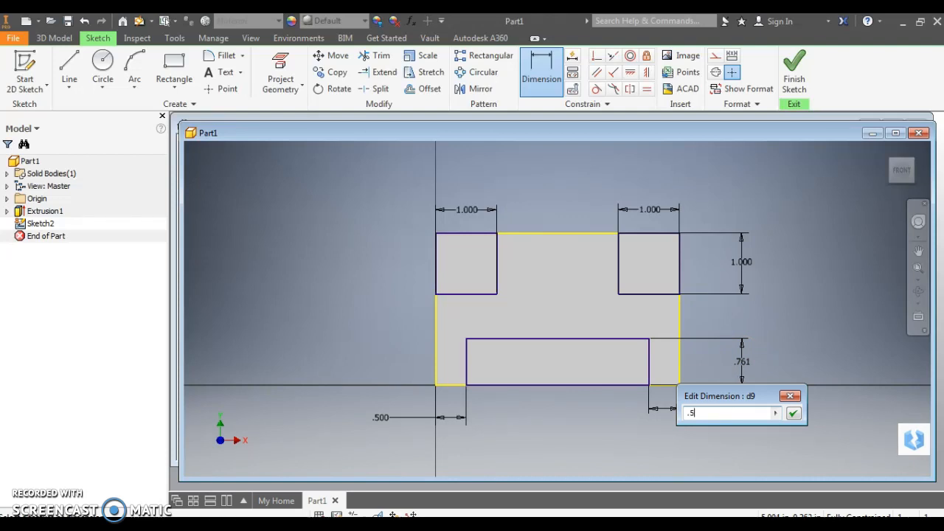
{"action": "left_click", "coordinate": [793, 413]}
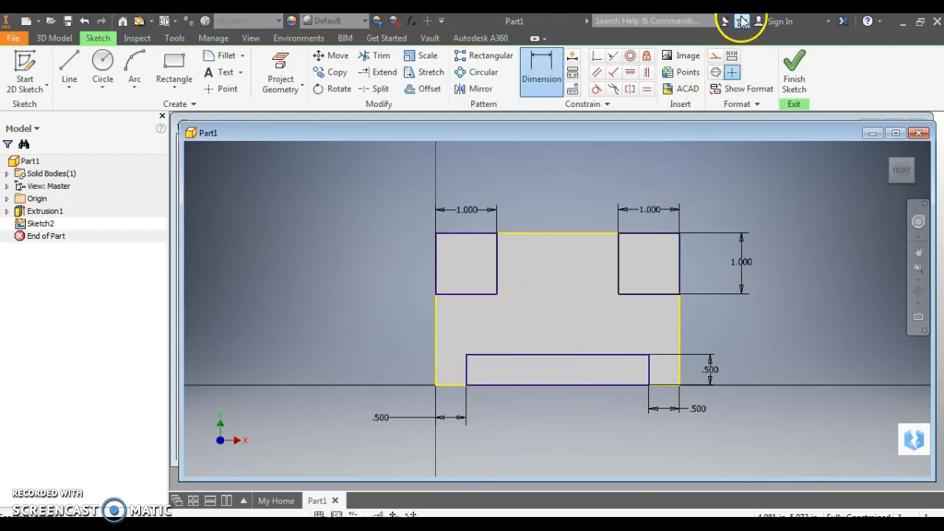
Finish the sketch and cut-extrude the two upper corner rectangles and the bottom rectangle 2.5 in into the block.
{"action": "left_click", "coordinate": [794, 72]}
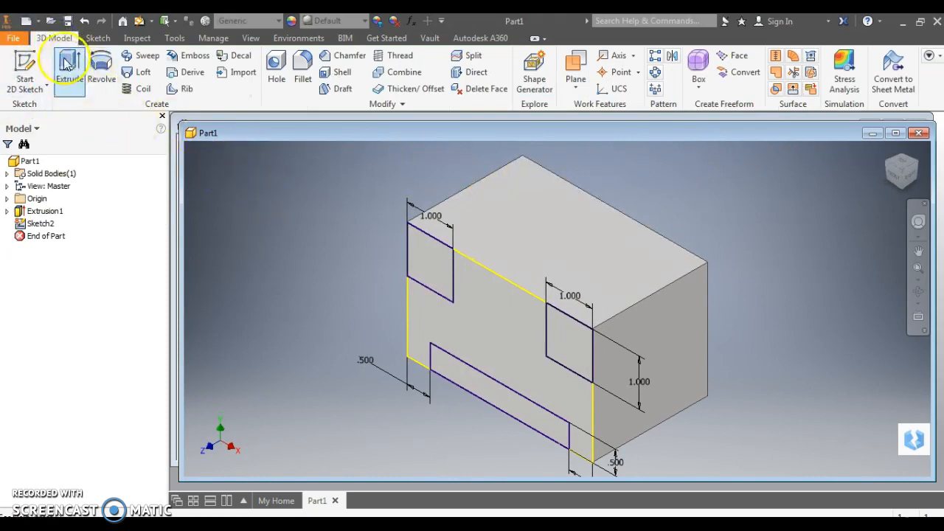
{"action": "left_click", "coordinate": [69, 67]}
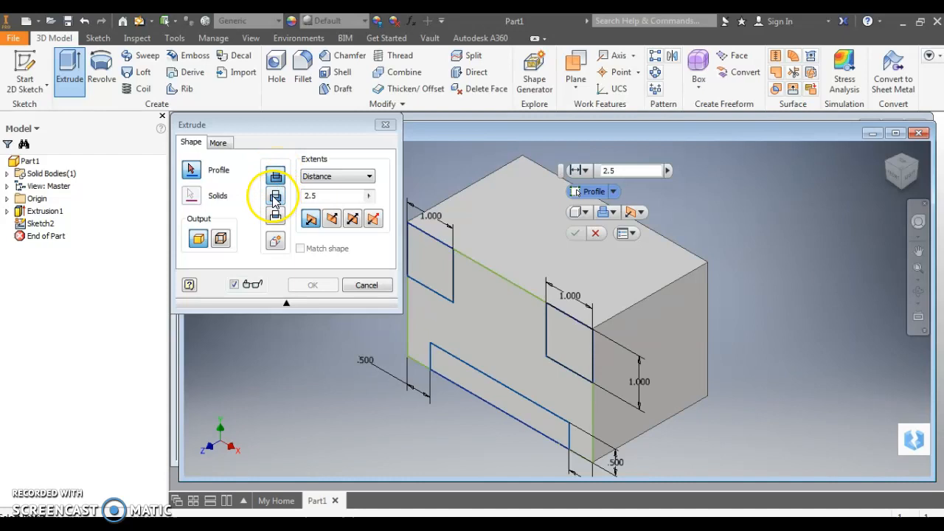
{"action": "left_click", "coordinate": [275, 197]}
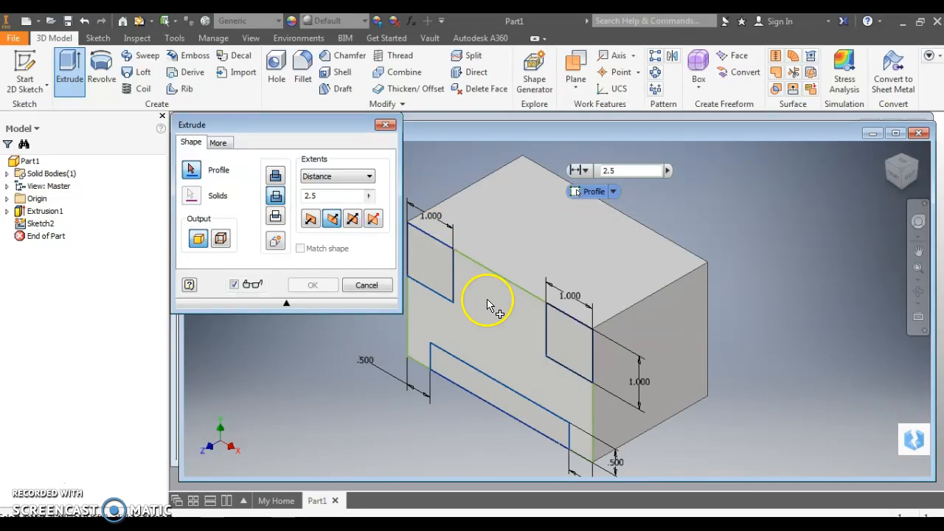
{"action": "left_click", "coordinate": [428, 259]}
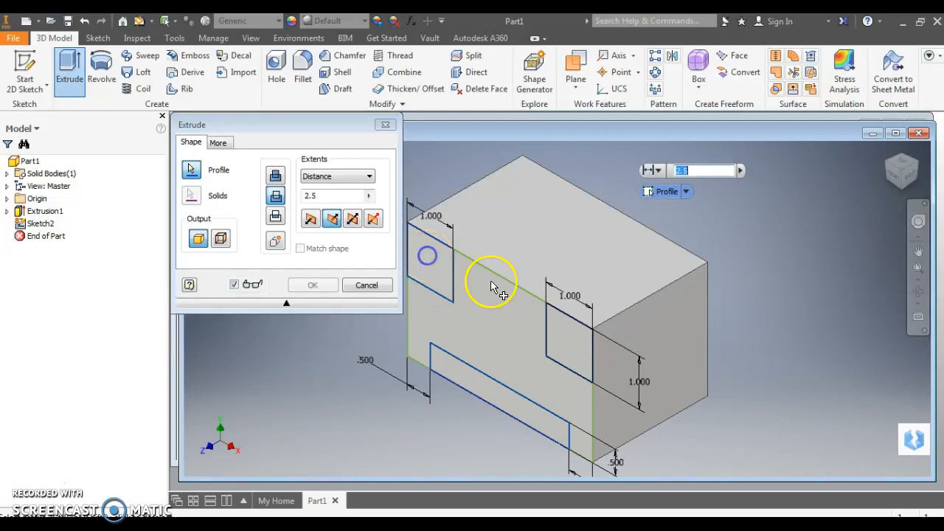
{"action": "left_click", "coordinate": [571, 337]}
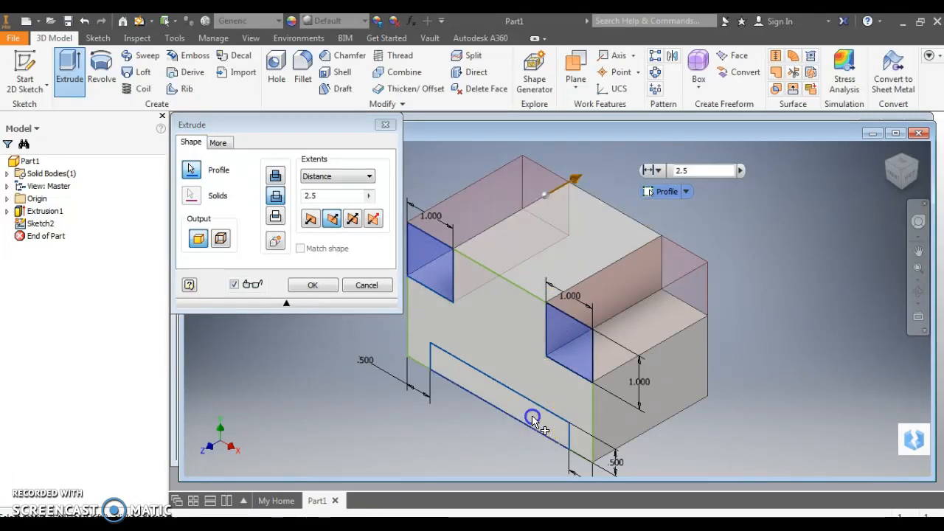
{"action": "left_click", "coordinate": [532, 420]}
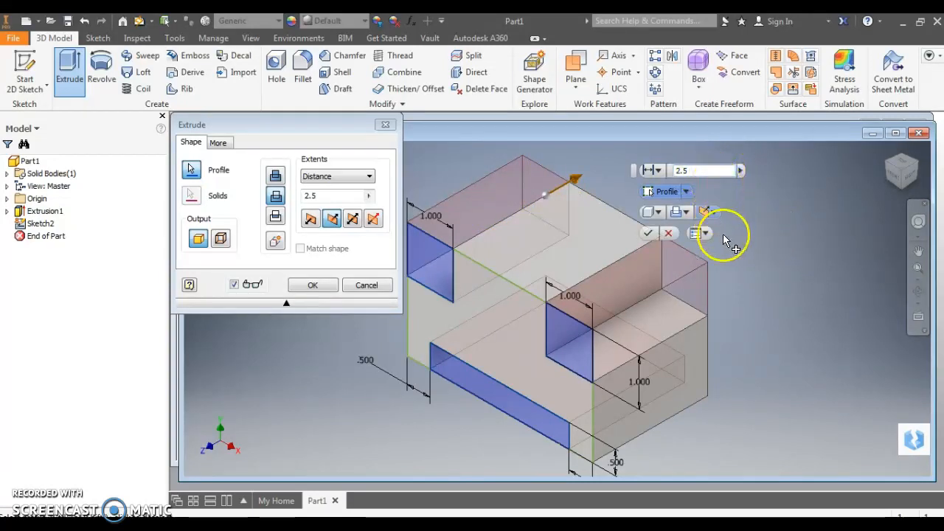
{"action": "left_click", "coordinate": [650, 234]}
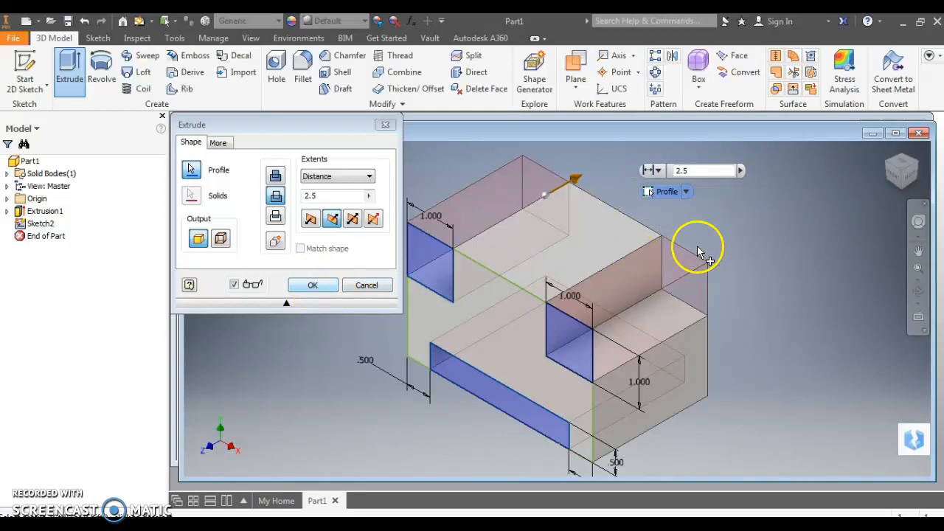
{"action": "mouse_move", "coordinate": [671, 199]}
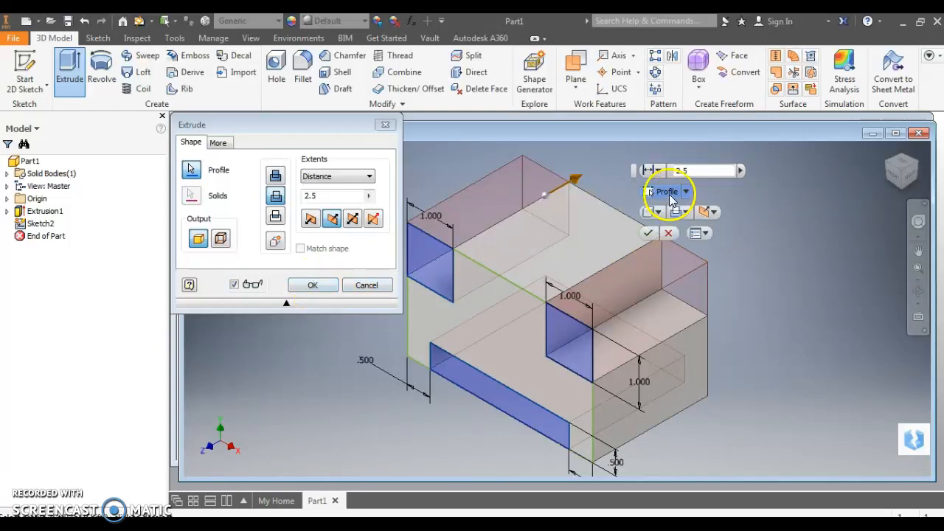
{"action": "left_click", "coordinate": [649, 233]}
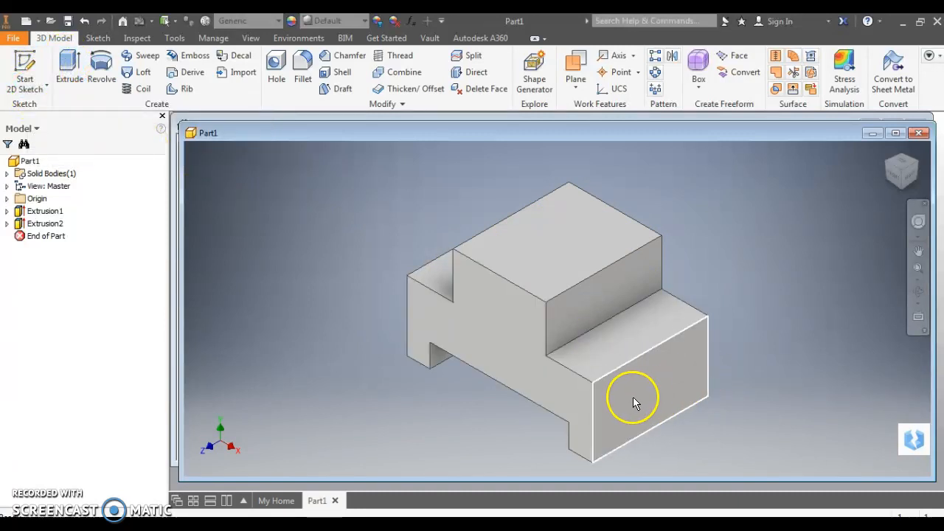
Start a sketch on the block's right end face and draw a rectangle about .42 in from its left edge and .64 in below its top.
{"action": "left_click", "coordinate": [28, 87]}
{"action": "left_click", "coordinate": [45, 116]}
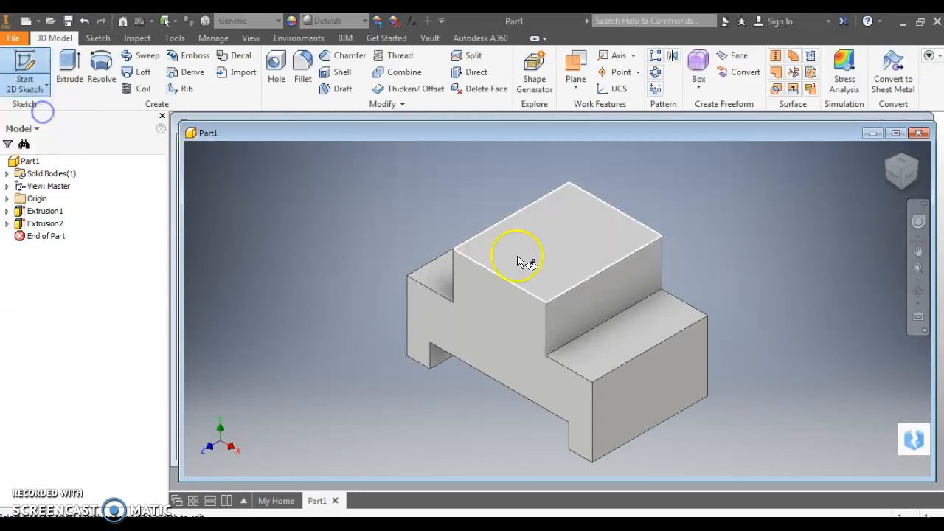
{"action": "left_click", "coordinate": [661, 380]}
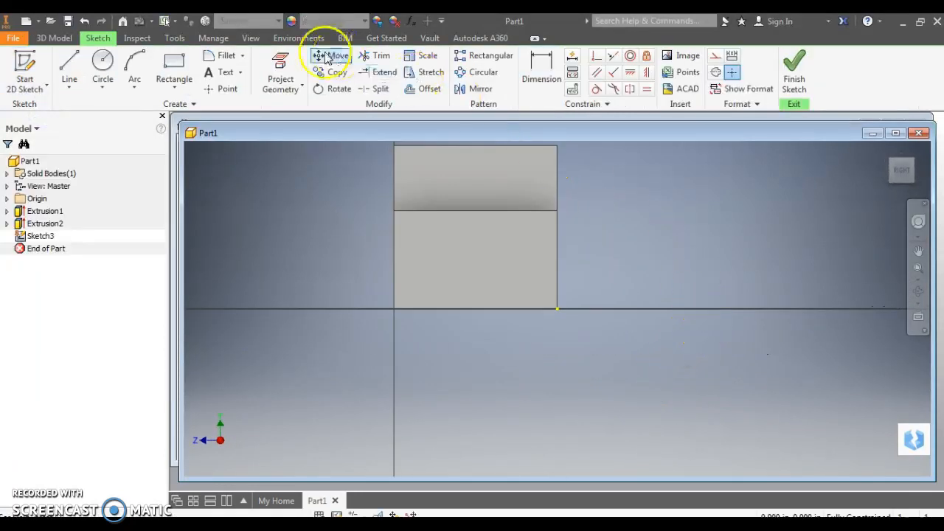
{"action": "left_click", "coordinate": [172, 64]}
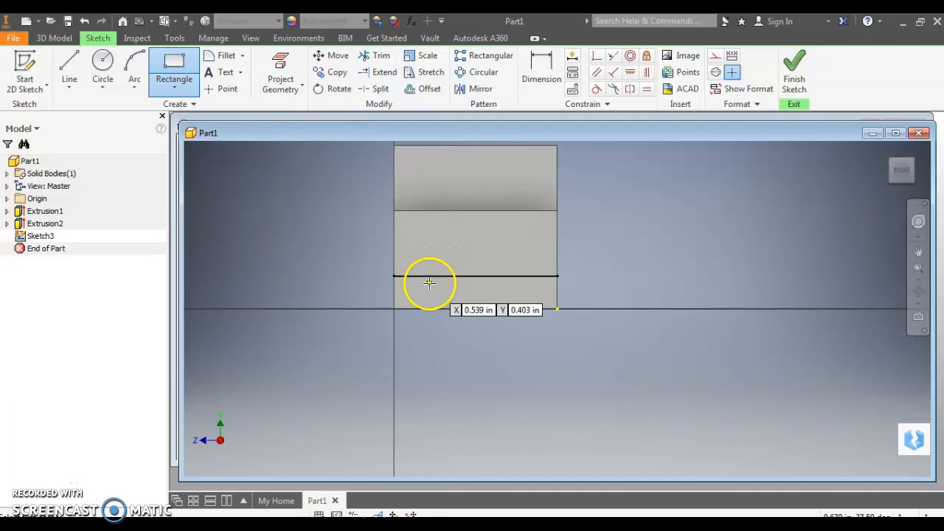
{"action": "left_click", "coordinate": [421, 295]}
{"action": "left_click", "coordinate": [528, 253]}
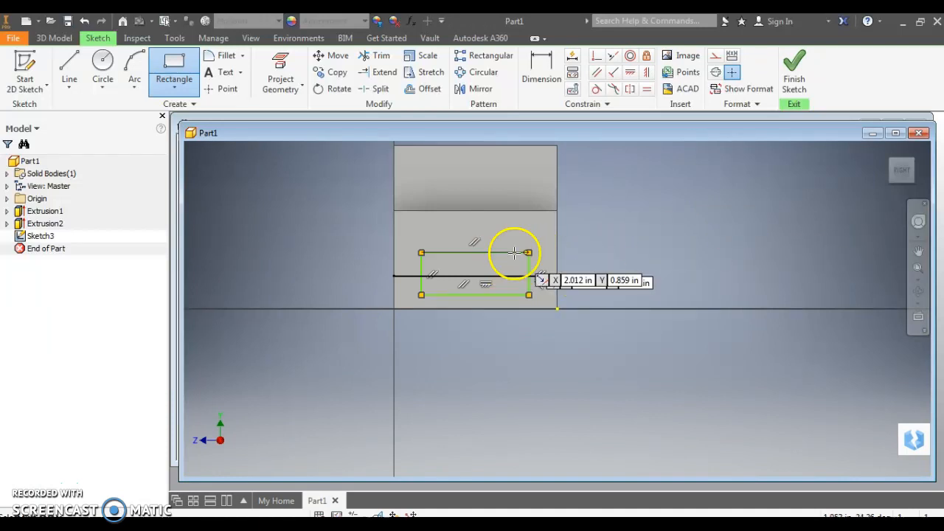
Dimension the gap between the face's left edge and the rectangle's left side and set it to .5 in.
{"action": "left_click", "coordinate": [543, 71]}
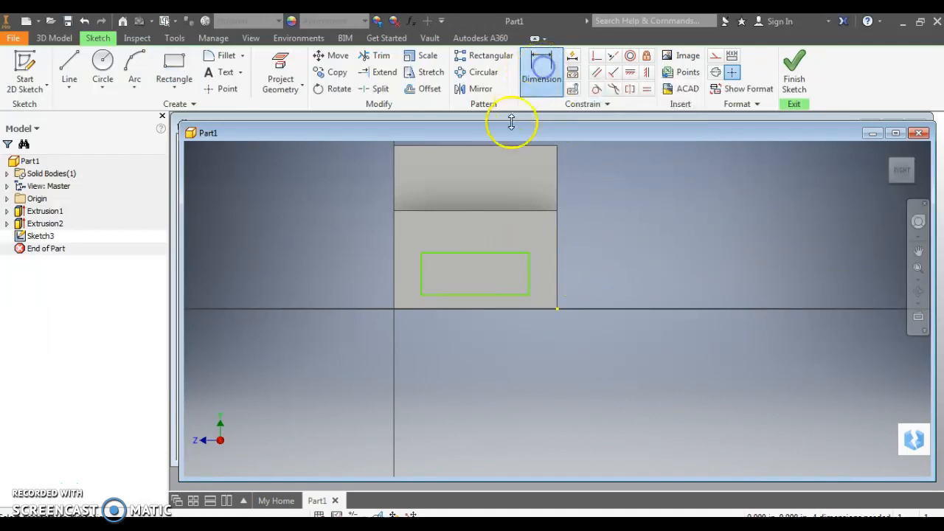
{"action": "left_click", "coordinate": [421, 269]}
{"action": "left_click", "coordinate": [394, 269]}
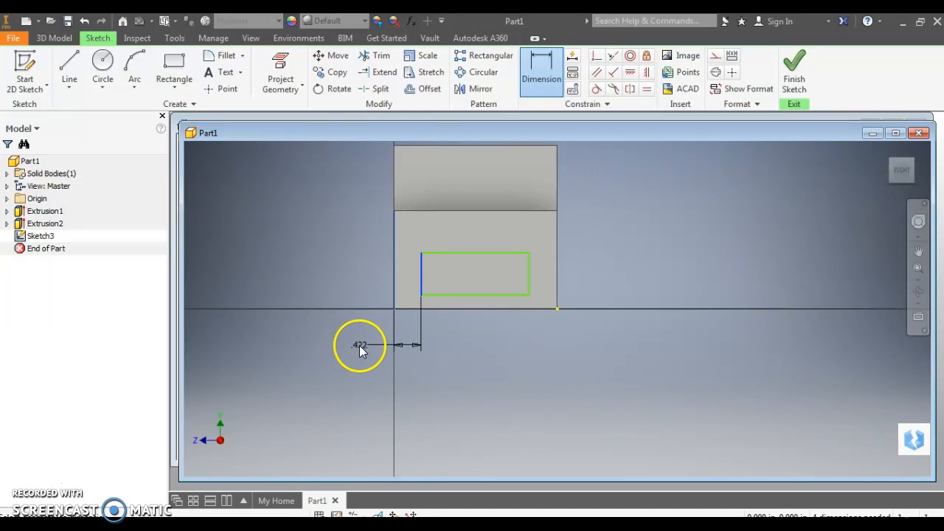
{"action": "left_click", "coordinate": [360, 348]}
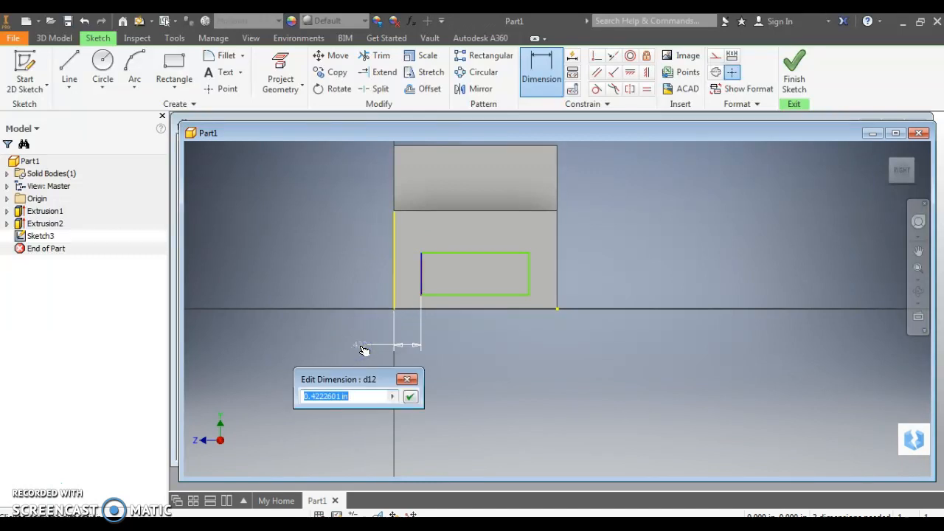
{"action": "type", "text": ".5"}
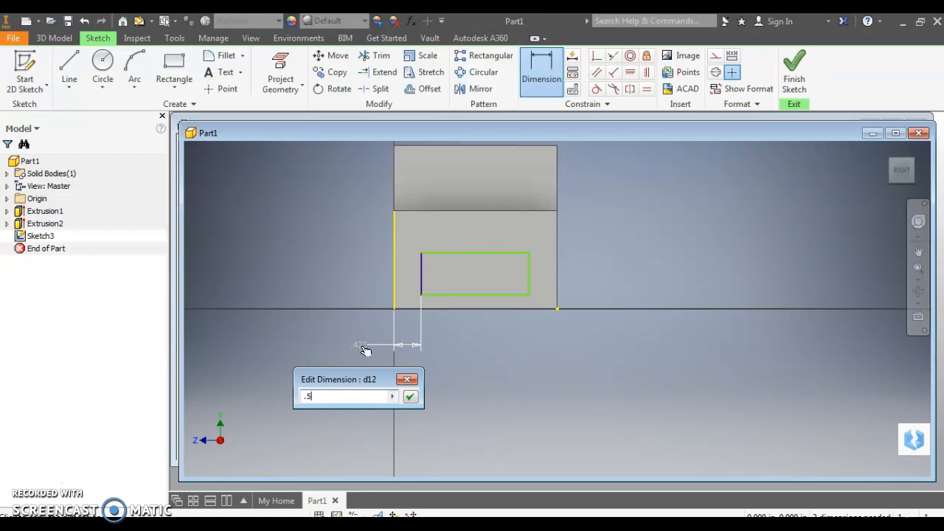
{"action": "left_click", "coordinate": [410, 397]}
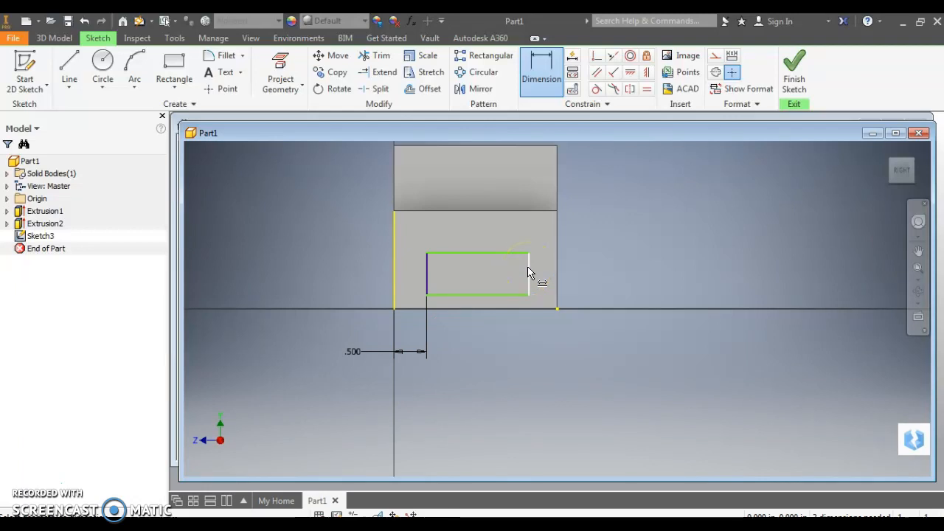
Dimension the rectangle's width below the face and set it to 1.5 in.
{"action": "left_click", "coordinate": [485, 296]}
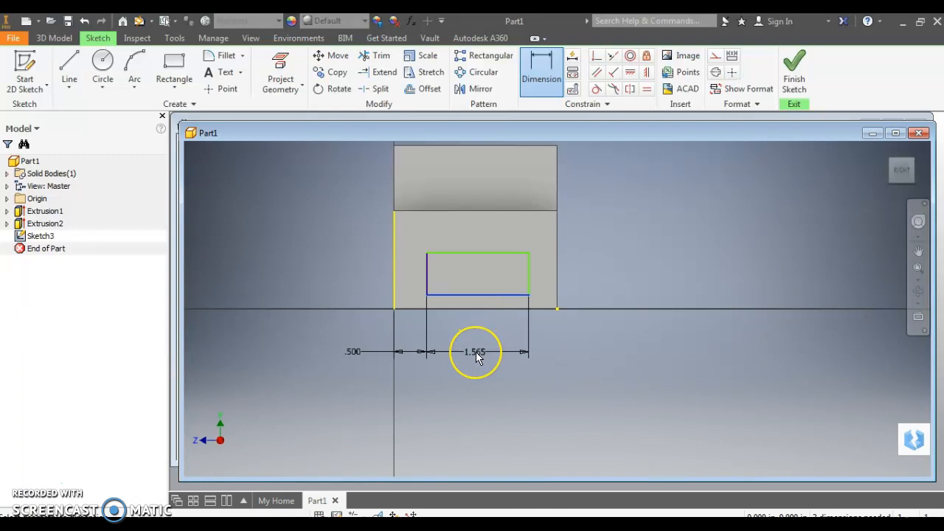
{"action": "left_click", "coordinate": [476, 355]}
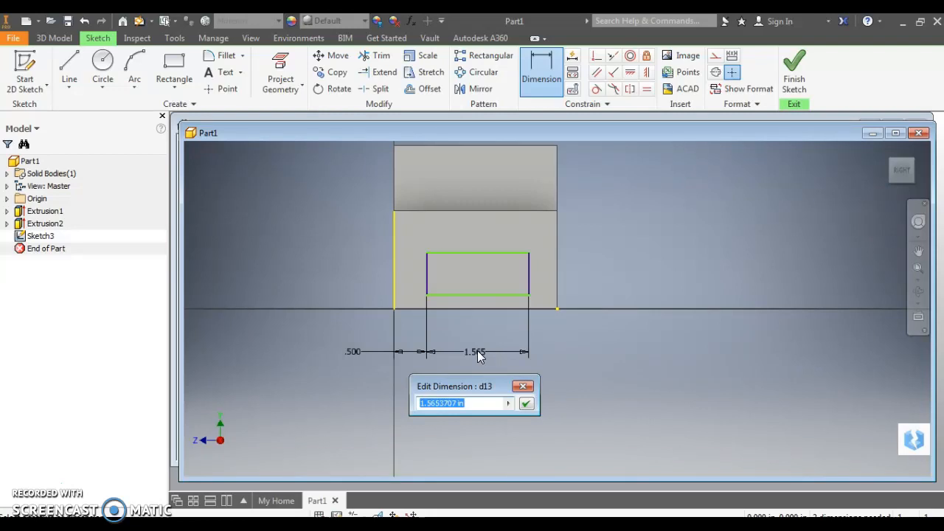
{"action": "type", "text": "1.5"}
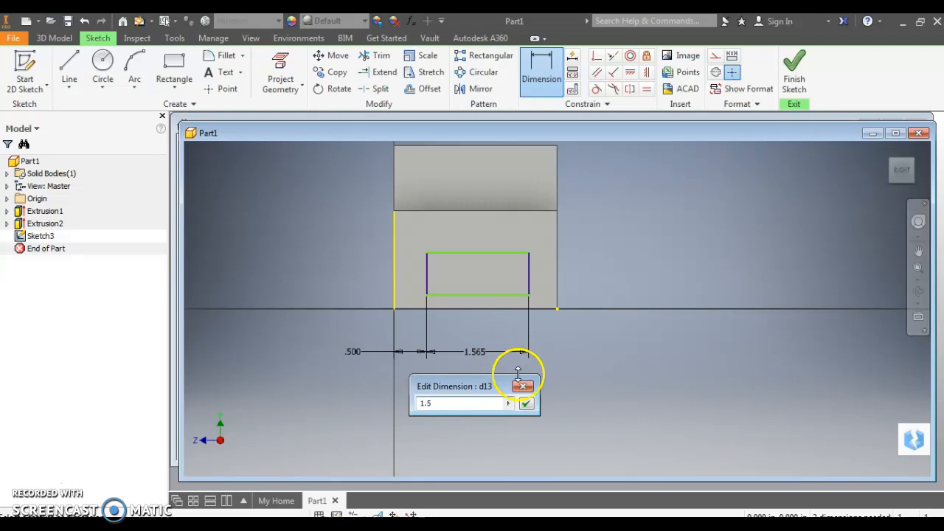
{"action": "left_click", "coordinate": [525, 403]}
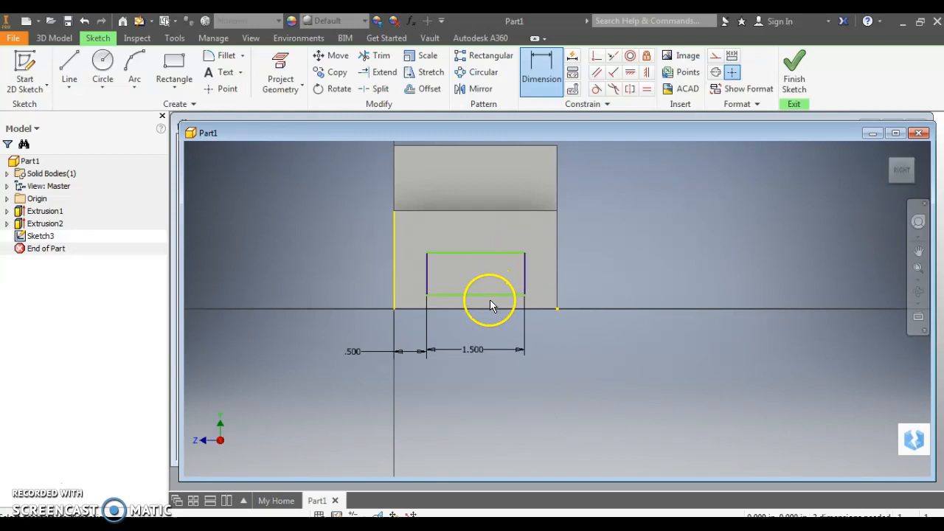
{"action": "left_click", "coordinate": [479, 254]}
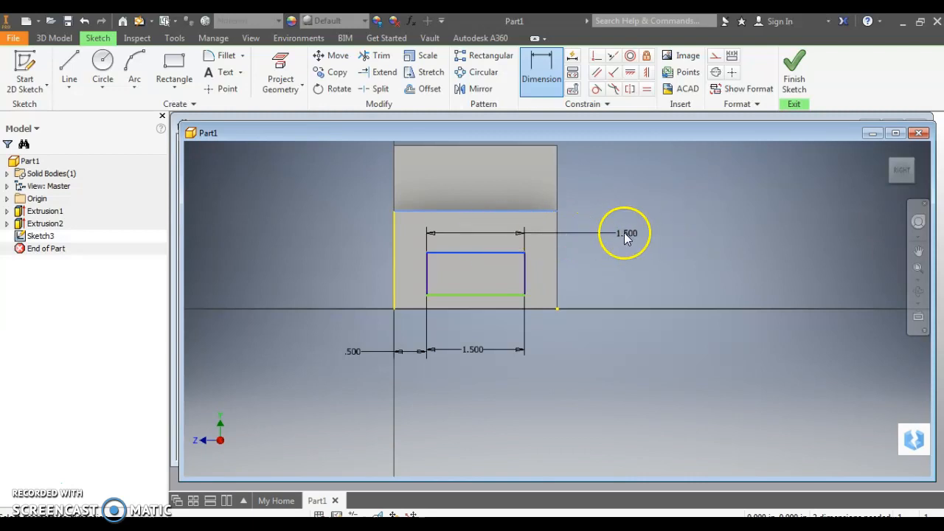
{"action": "key", "text": "Escape"}
{"action": "key", "text": "Escape"}
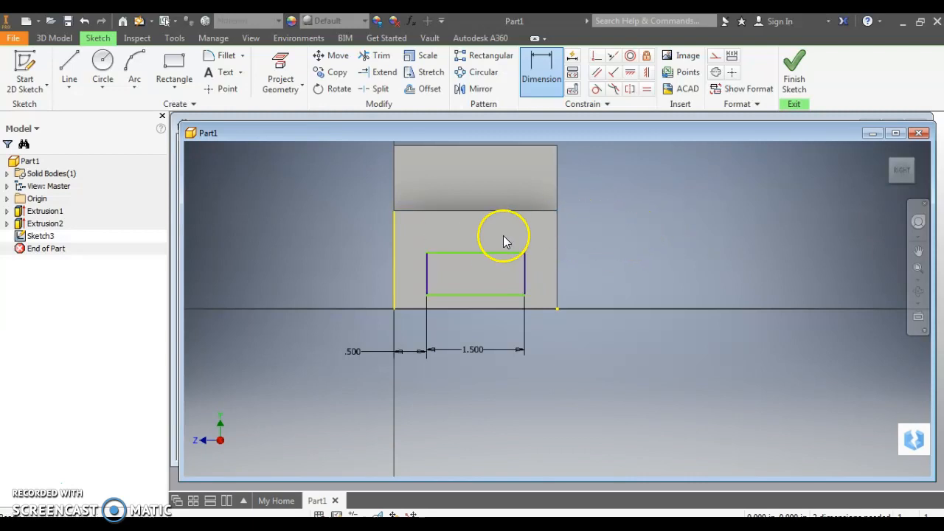
{"action": "left_click", "coordinate": [545, 68]}
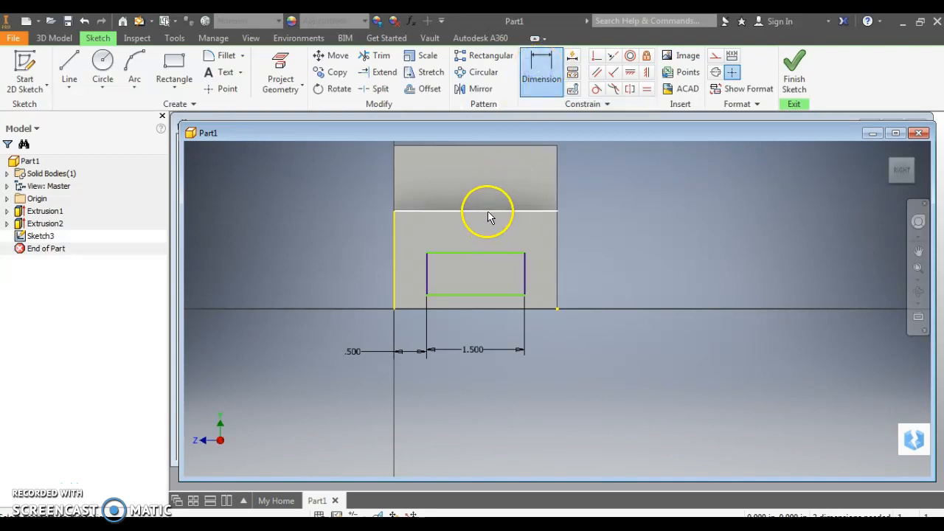
{"action": "left_click", "coordinate": [486, 254]}
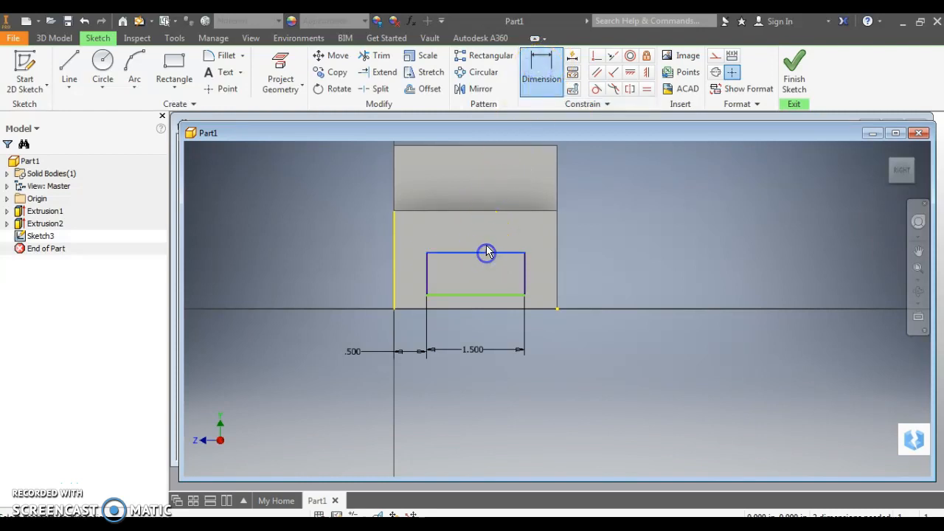
{"action": "left_click", "coordinate": [480, 213]}
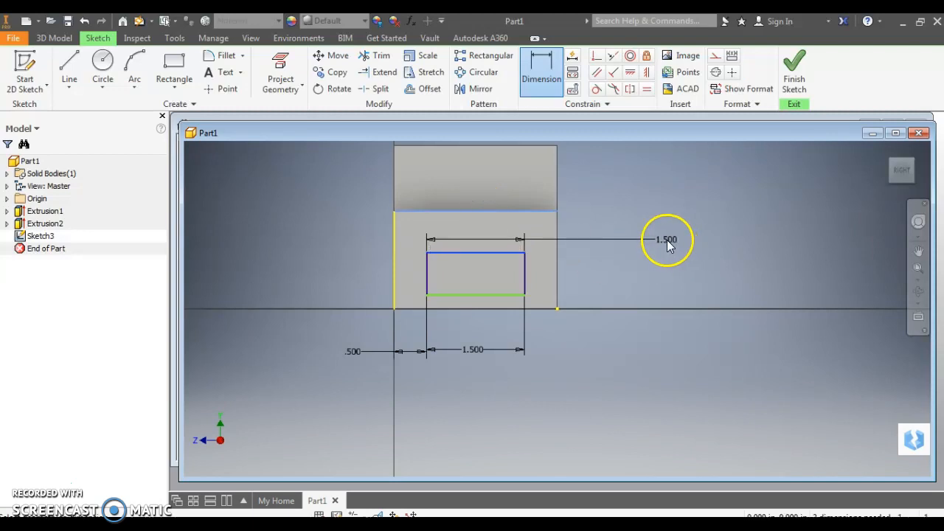
{"action": "key", "text": "Escape"}
Dimension the gap between the face's top edge and the rectangle's top side and set it to .75 in.
{"action": "left_click", "coordinate": [535, 71]}
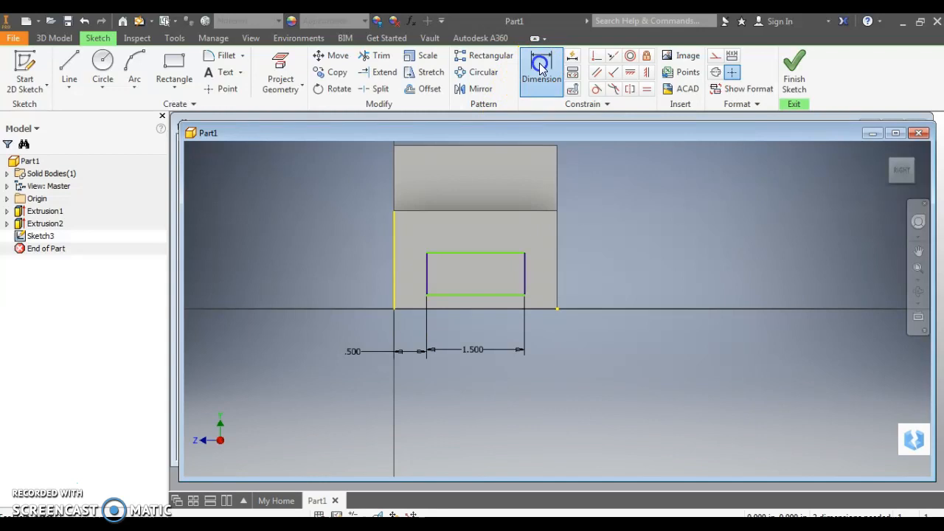
{"action": "left_click", "coordinate": [487, 213]}
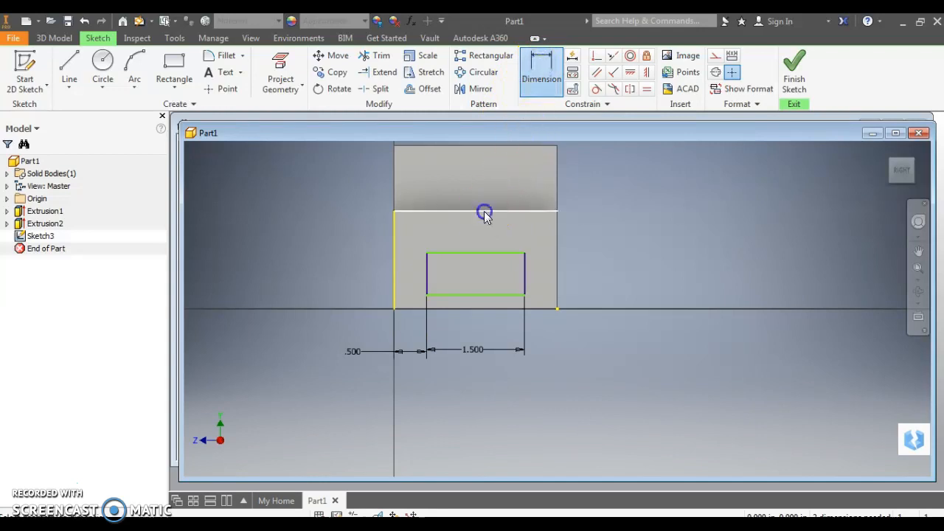
{"action": "left_click", "coordinate": [485, 253]}
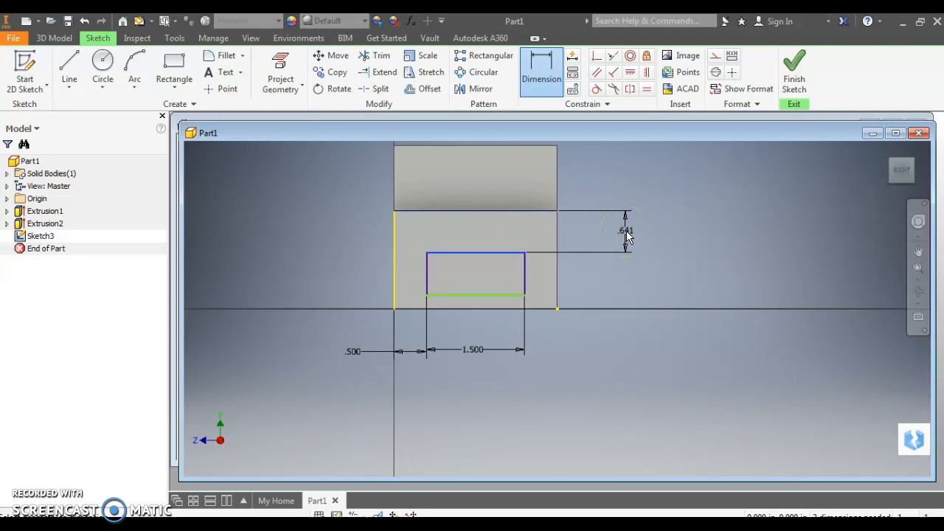
{"action": "left_click", "coordinate": [626, 235]}
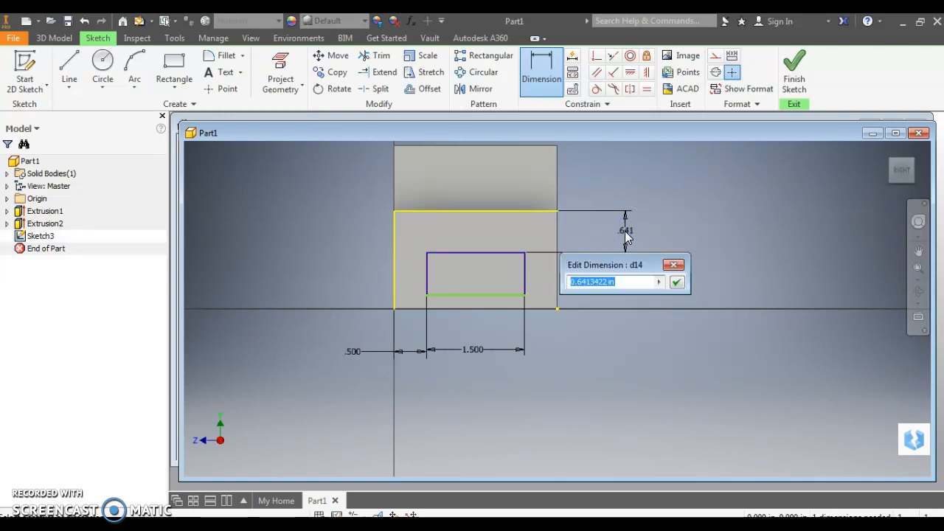
{"action": "type", "text": "."}
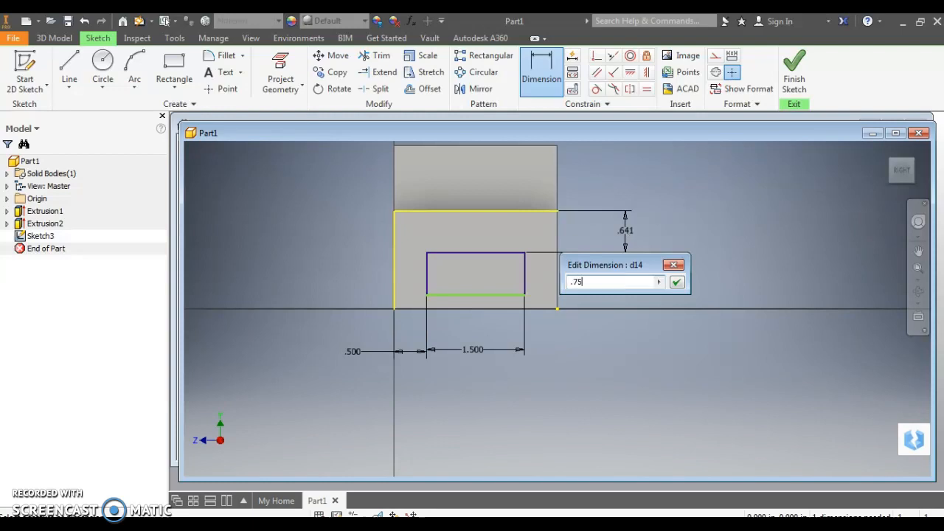
{"action": "type", "text": "75"}
{"action": "left_click", "coordinate": [677, 282]}
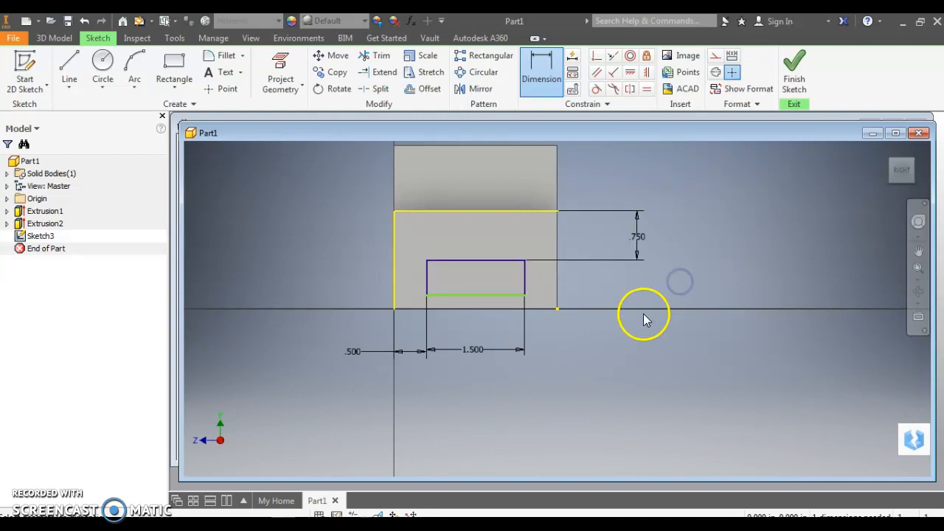
Dimension the rectangle's height to the side of the face, set it to .25 in, and finish the sketch.
{"action": "left_click", "coordinate": [473, 295]}
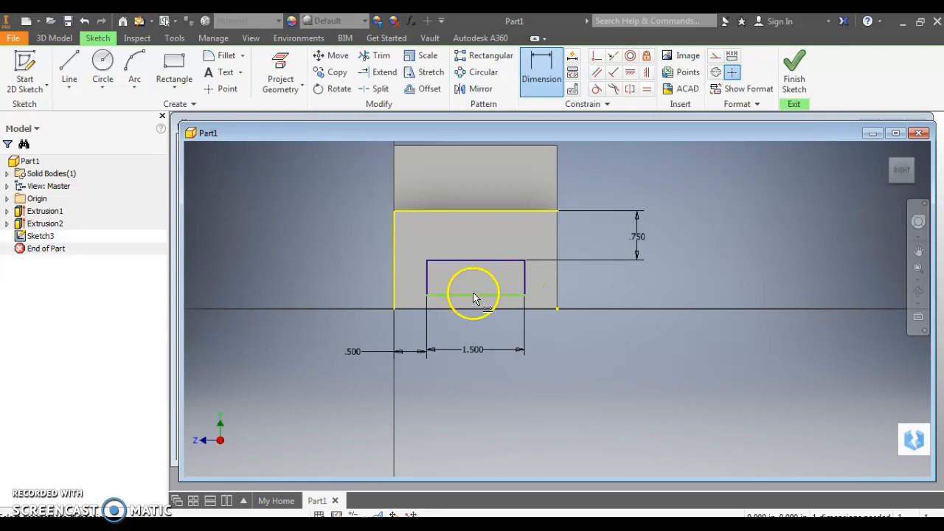
{"action": "left_click", "coordinate": [526, 274]}
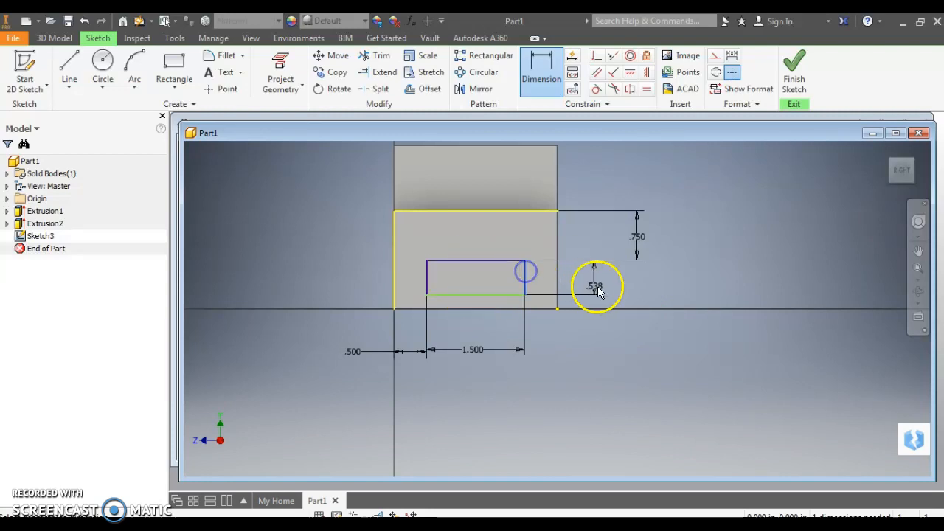
{"action": "left_click", "coordinate": [639, 283]}
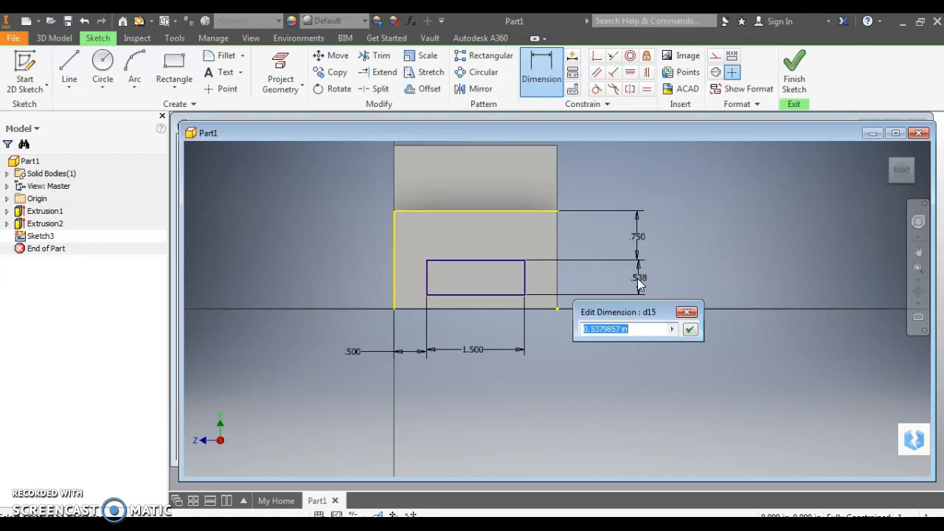
{"action": "type", "text": ".25"}
{"action": "left_click", "coordinate": [689, 328]}
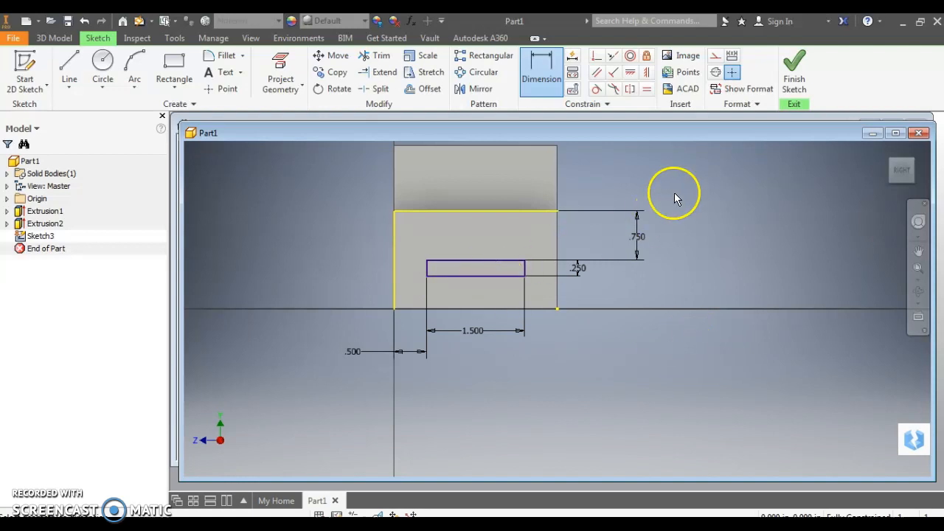
{"action": "left_click", "coordinate": [796, 65]}
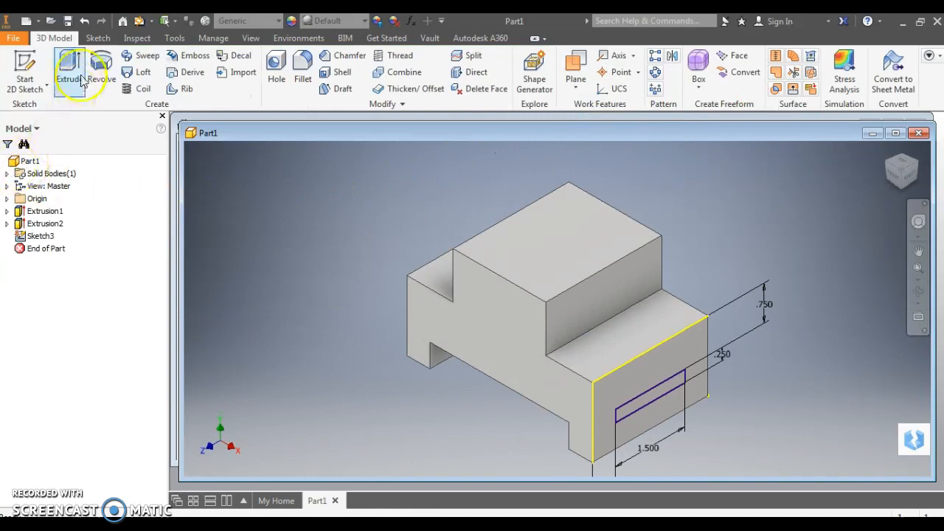
Extrude the sketched rectangle .75 in outward from the block's right end face as a joined tab.
{"action": "left_click", "coordinate": [70, 68]}
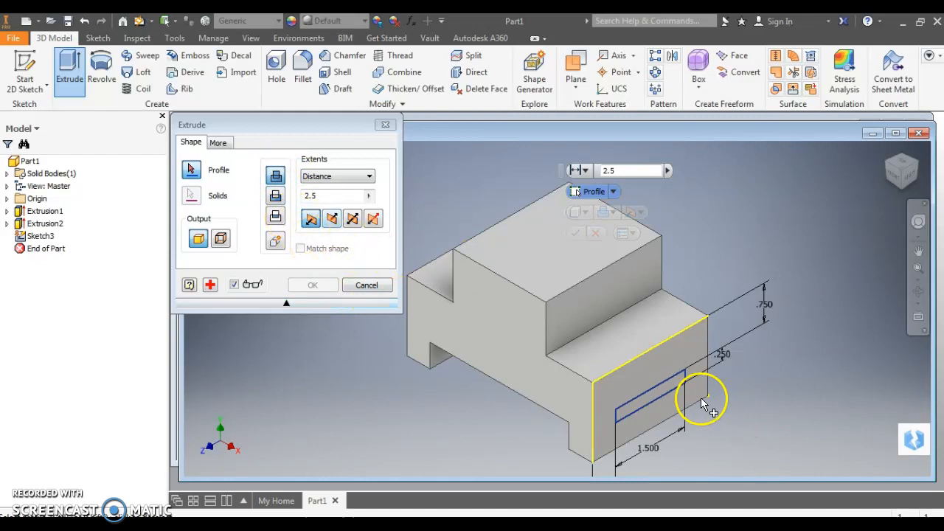
{"action": "left_click", "coordinate": [661, 389]}
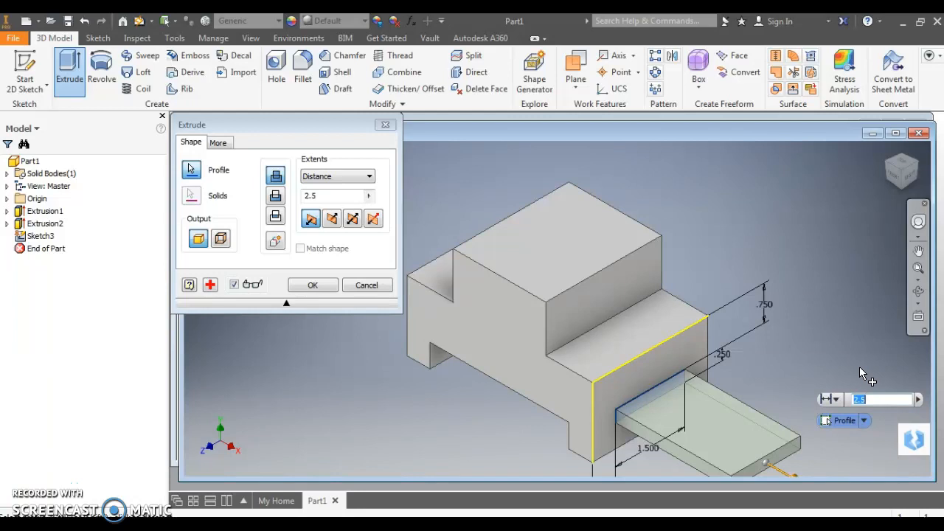
{"action": "type", "text": ".7"}
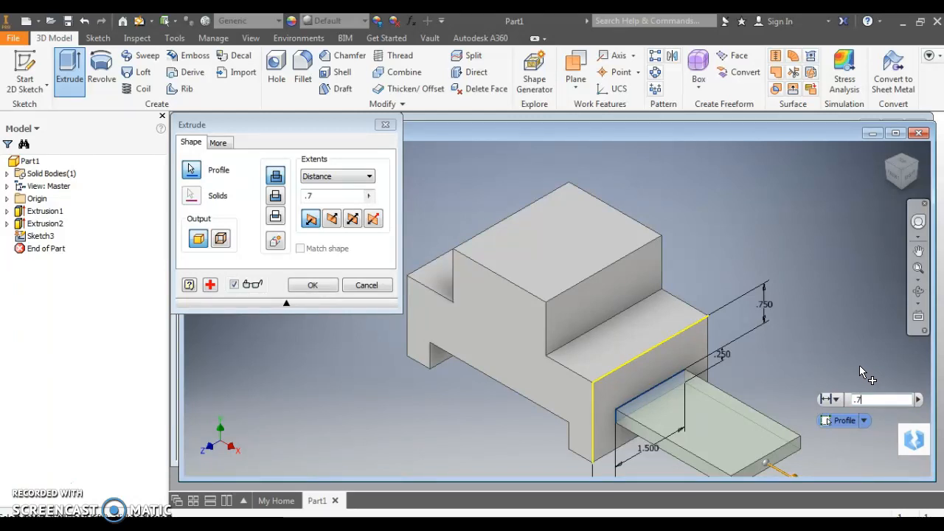
{"action": "type", "text": "5"}
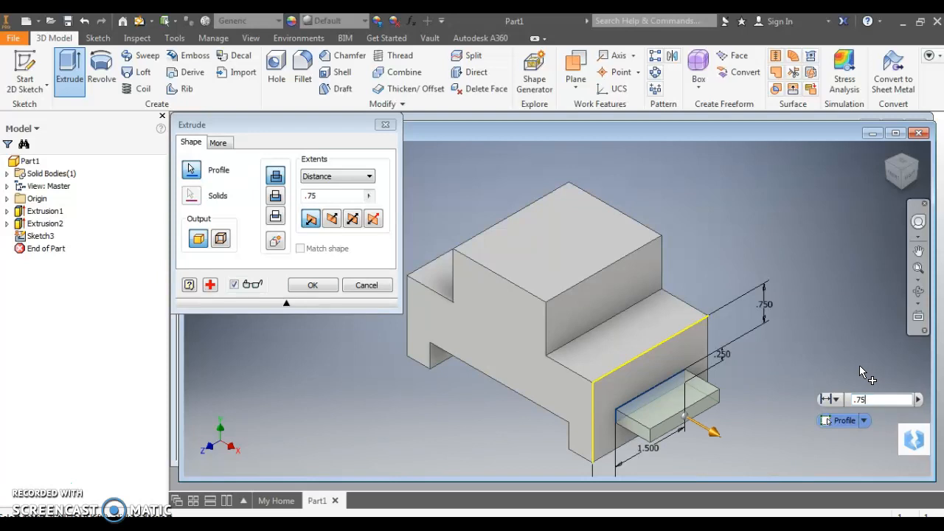
{"action": "left_click", "coordinate": [310, 286]}
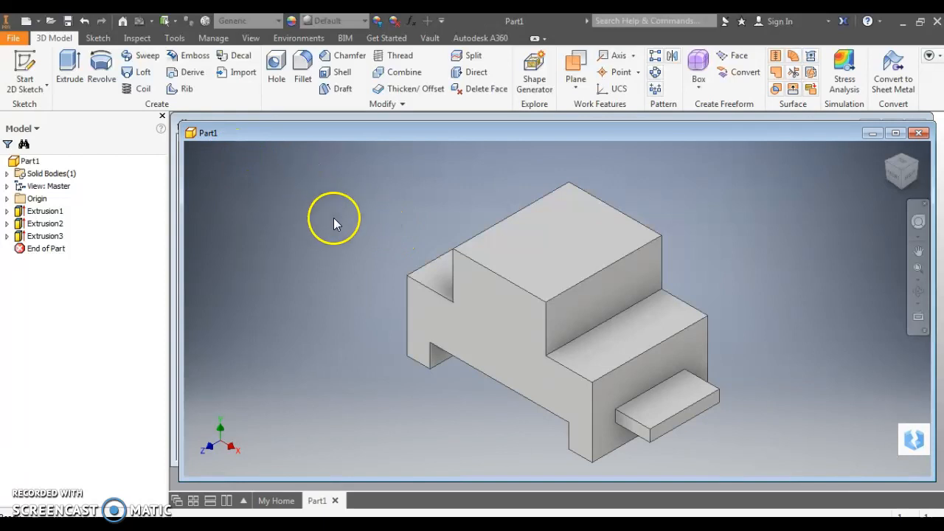
Save the part to the Desktop as an .ipt file named with the author's full name followed by 4.1.g-1a.
{"action": "left_click", "coordinate": [14, 37]}
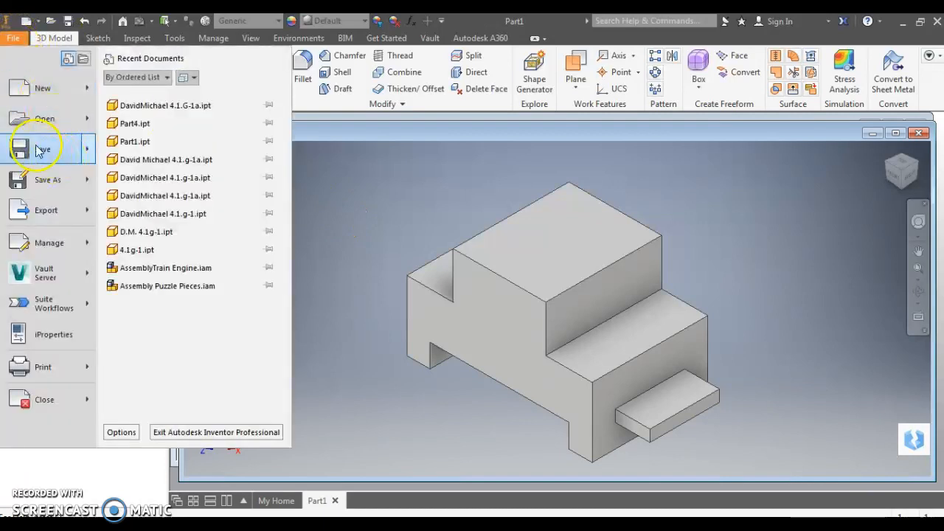
{"action": "left_click", "coordinate": [42, 182]}
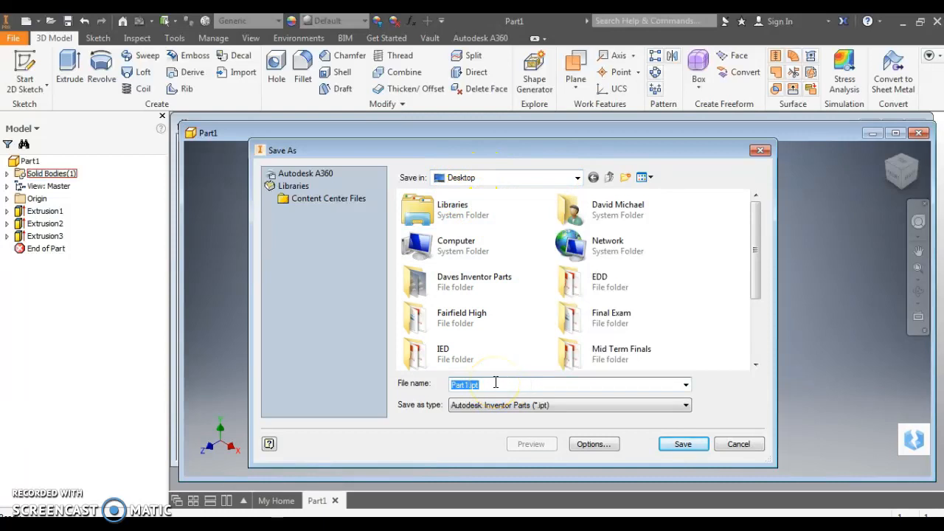
{"action": "type", "text": "Dav"}
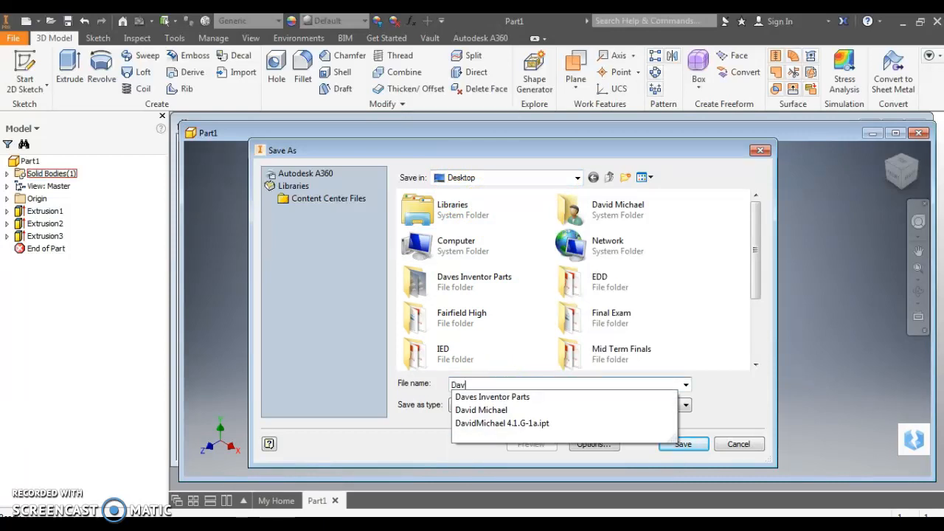
{"action": "type", "text": "id "}
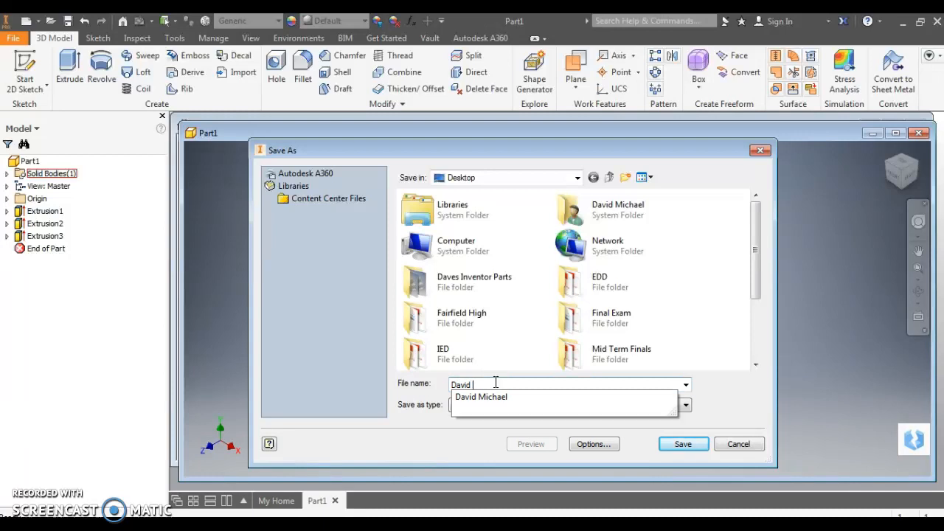
{"action": "type", "text": "Michael 4.1.g-1a."}
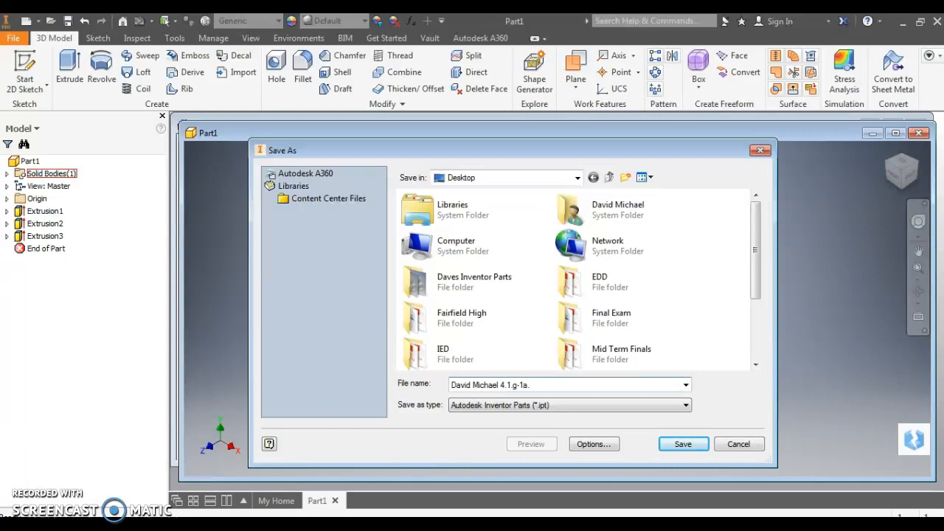
{"action": "type", "text": "pt"}
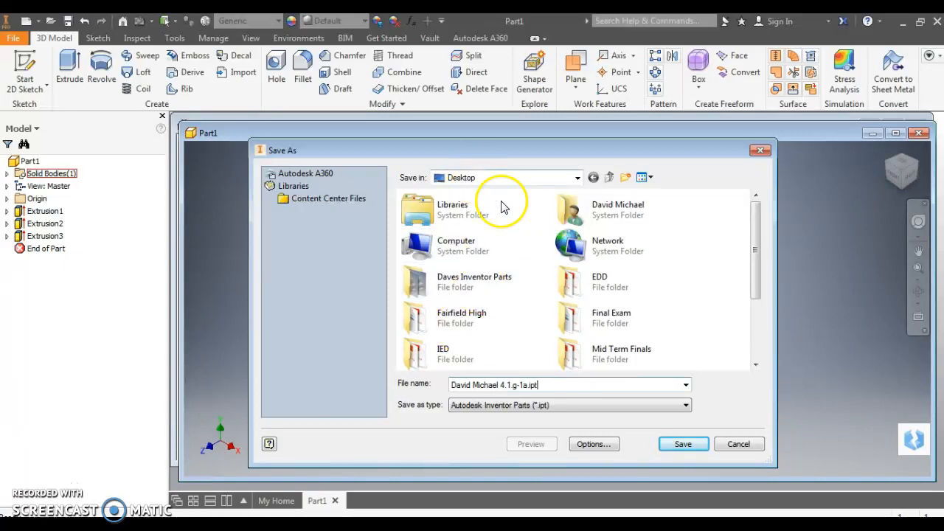
{"action": "left_click", "coordinate": [683, 445]}
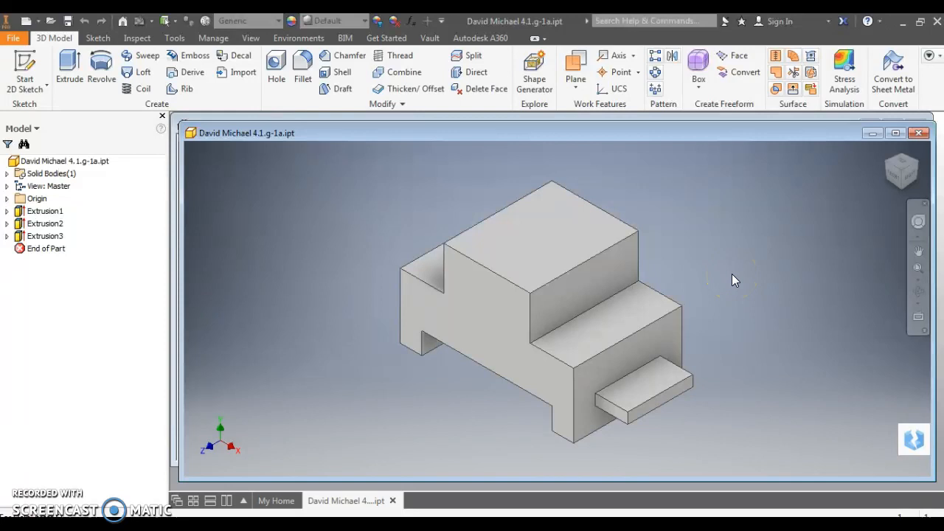
Export the part as a PDF to the Desktop, keeping the suggested file name.
{"action": "left_click", "coordinate": [13, 38]}
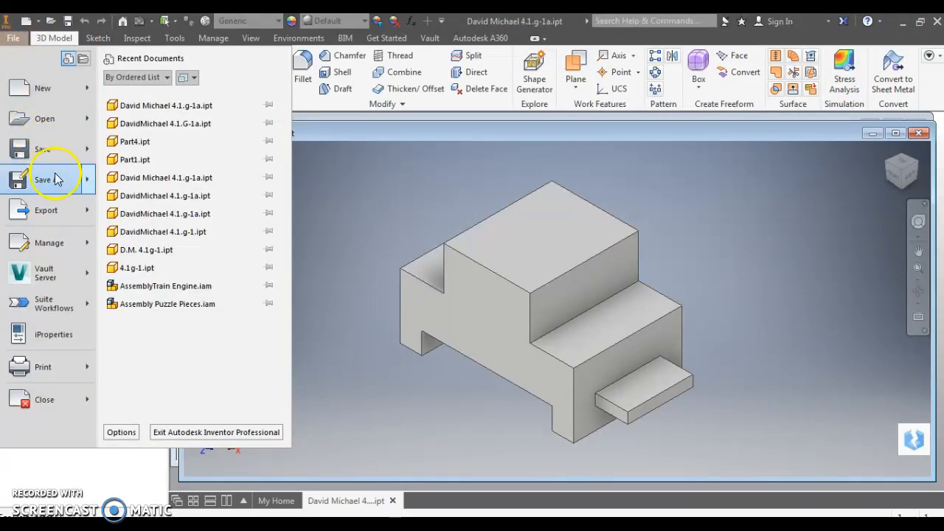
{"action": "left_click", "coordinate": [44, 212]}
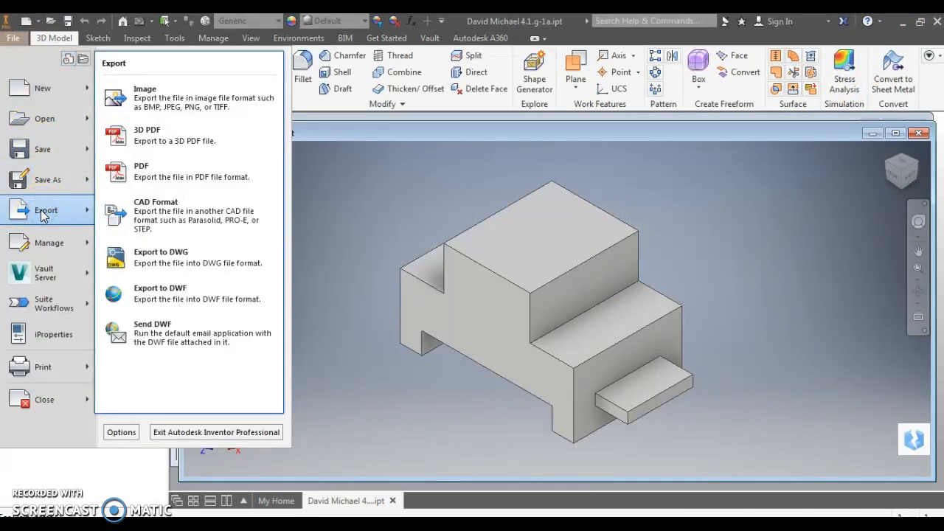
{"action": "left_click", "coordinate": [153, 171]}
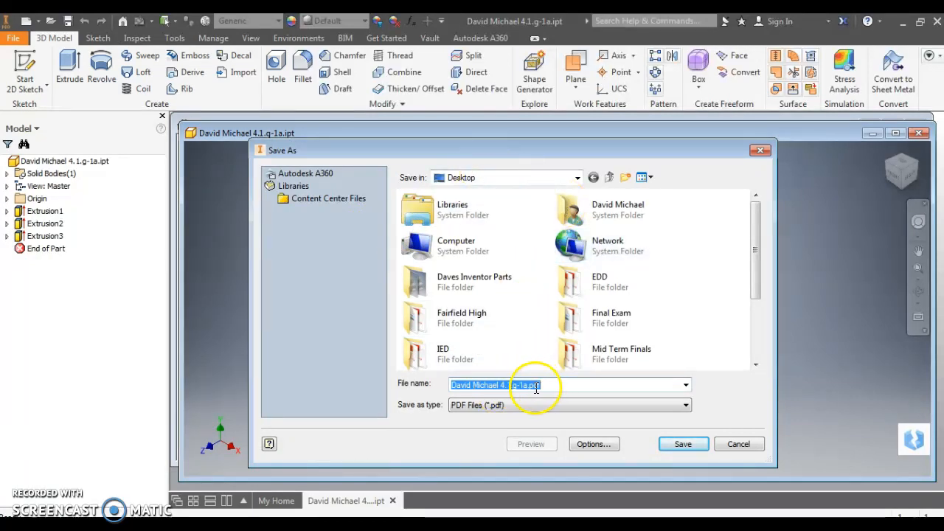
{"action": "left_click", "coordinate": [686, 446]}
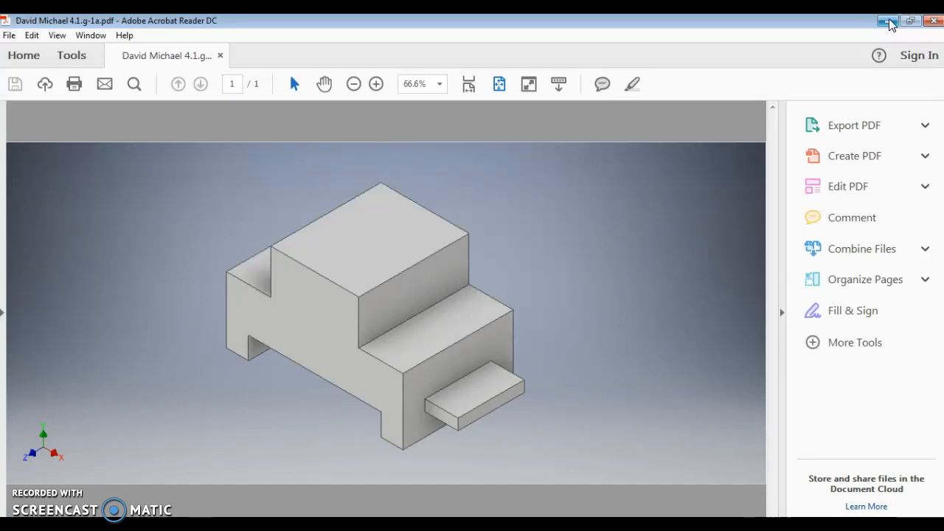
Minimize the exported PDF in Acrobat Reader, return to Inventor, and close the part document.
{"action": "left_click", "coordinate": [889, 21]}
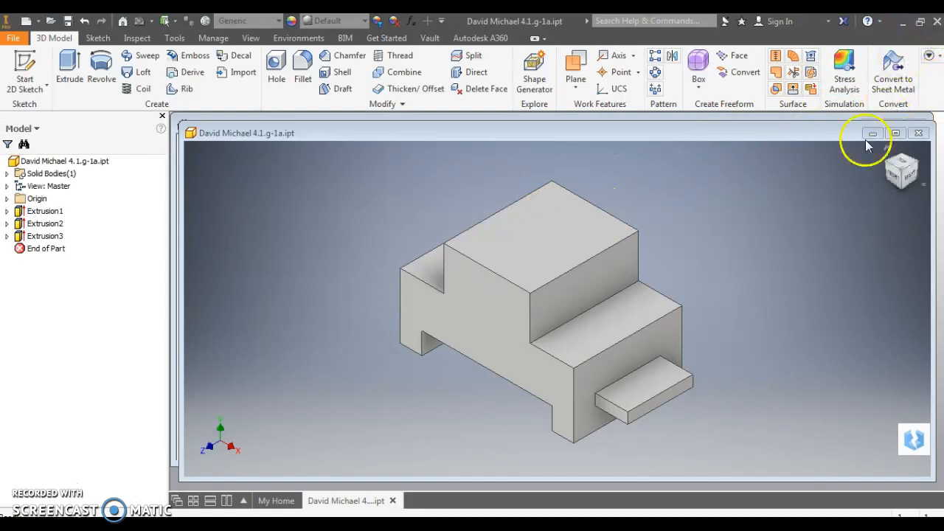
{"action": "left_click", "coordinate": [393, 500]}
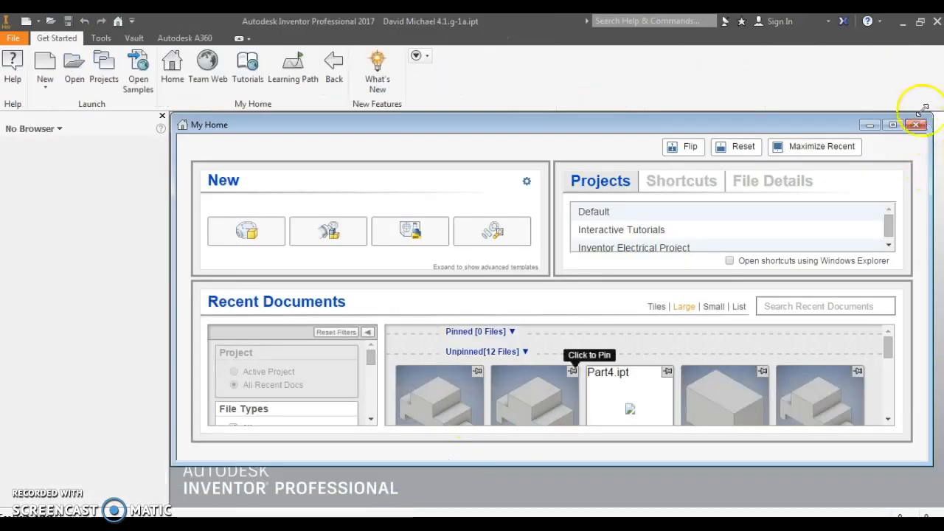